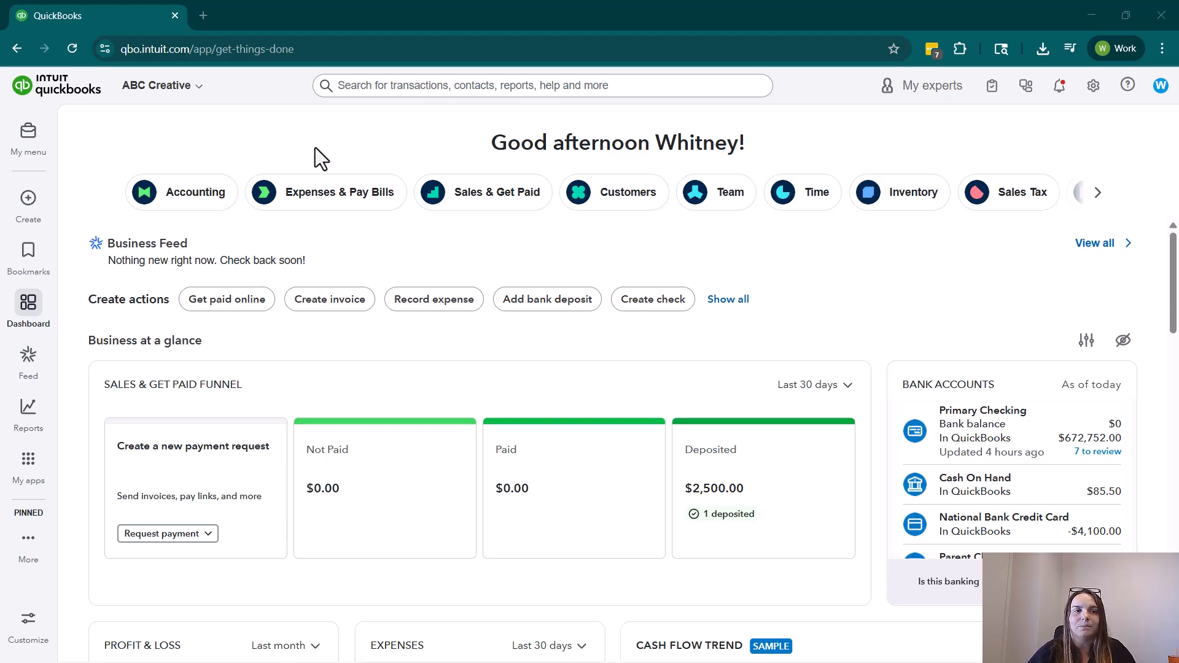
# Open the bank transactions page in the Accounting app and collapse the app navigation list.
pyautogui.moveTo(31, 467)
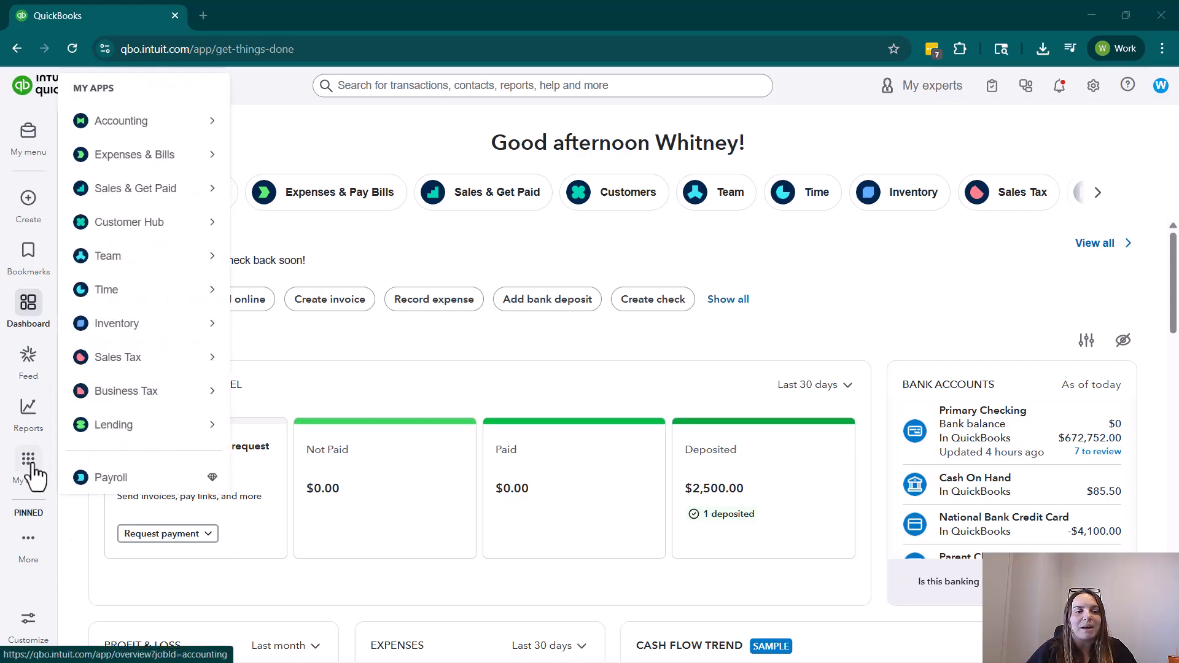
pyautogui.moveTo(161, 130)
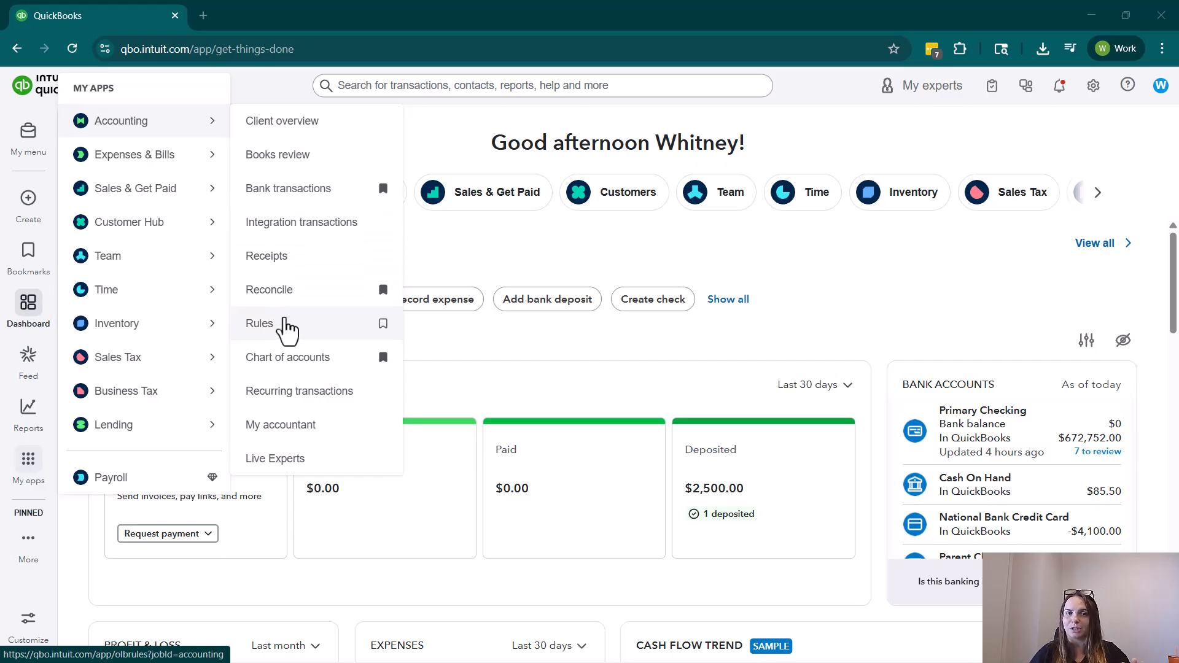
pyautogui.click(987, 438)
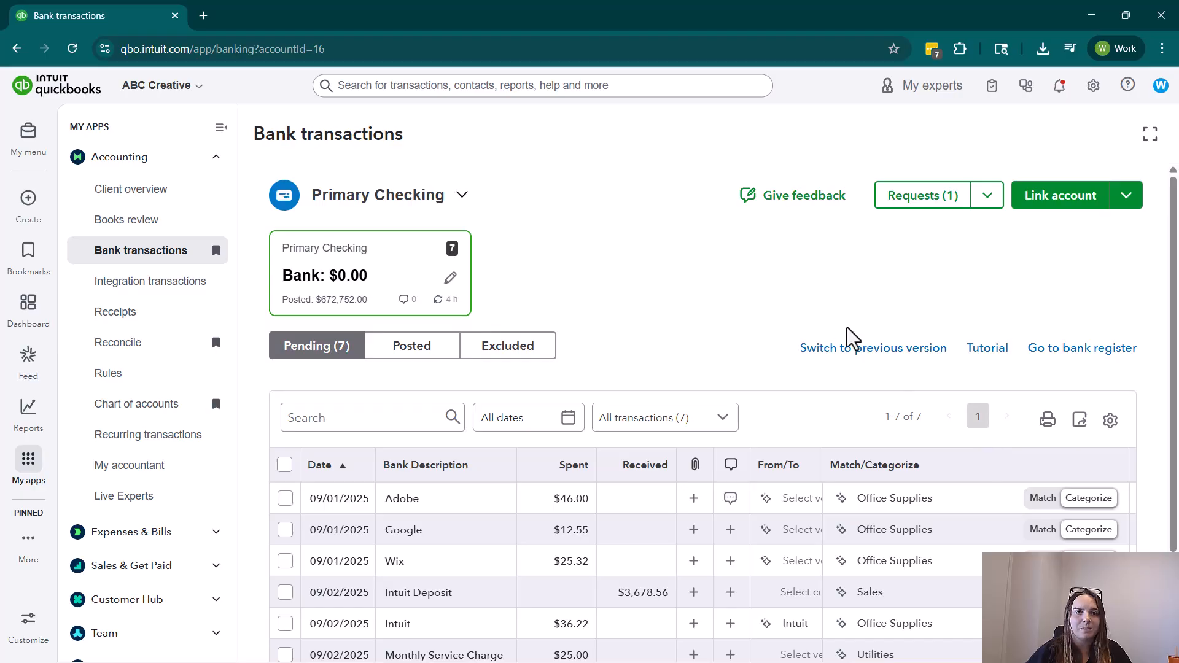
pyautogui.click(221, 128)
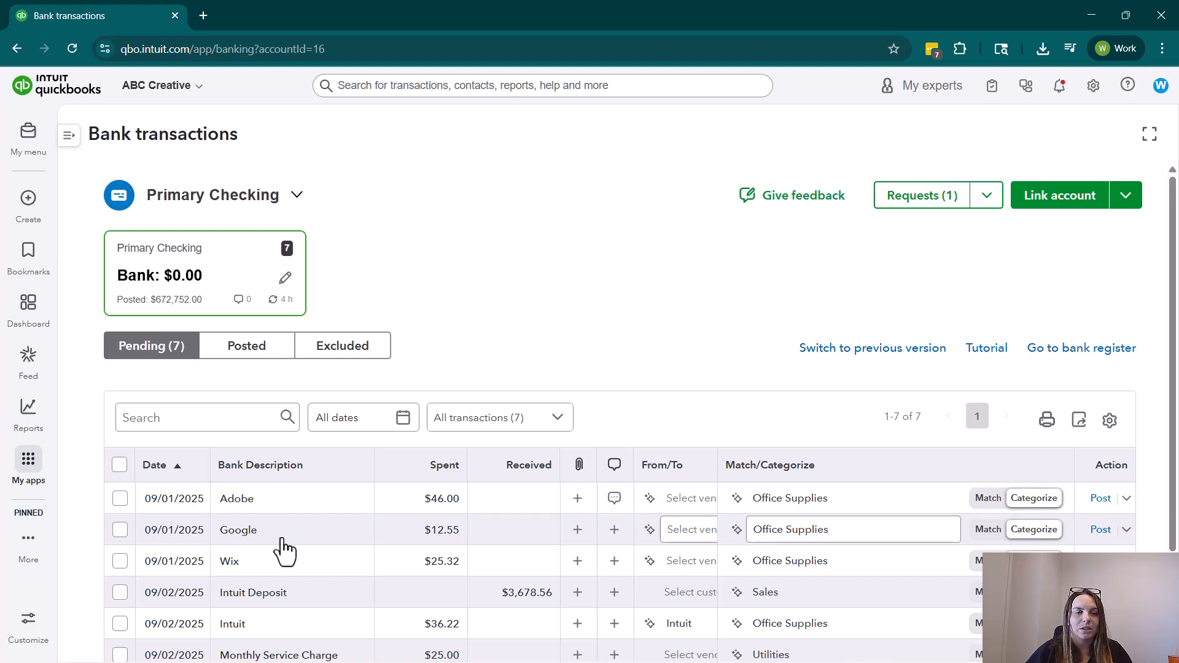
# Expand the pending Google transaction and examine its full bank description, memo and categorization suggestions.
pyautogui.scroll(-1, 282, 547)
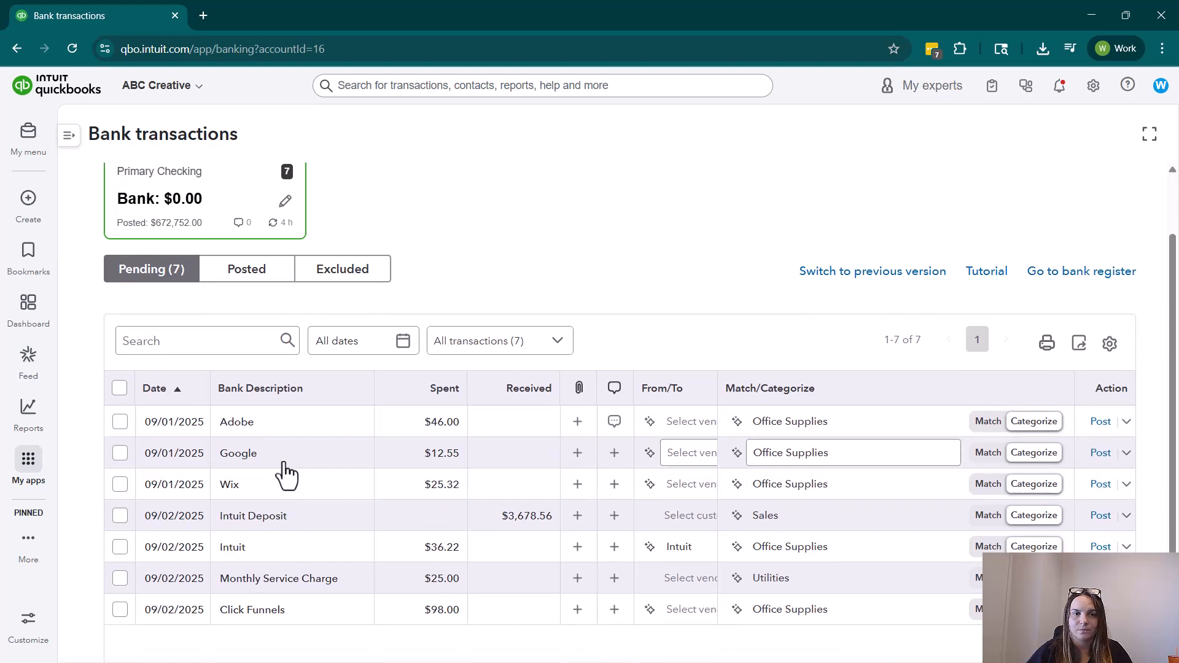
pyautogui.click(289, 470)
pyautogui.scroll(-2, 345, 479)
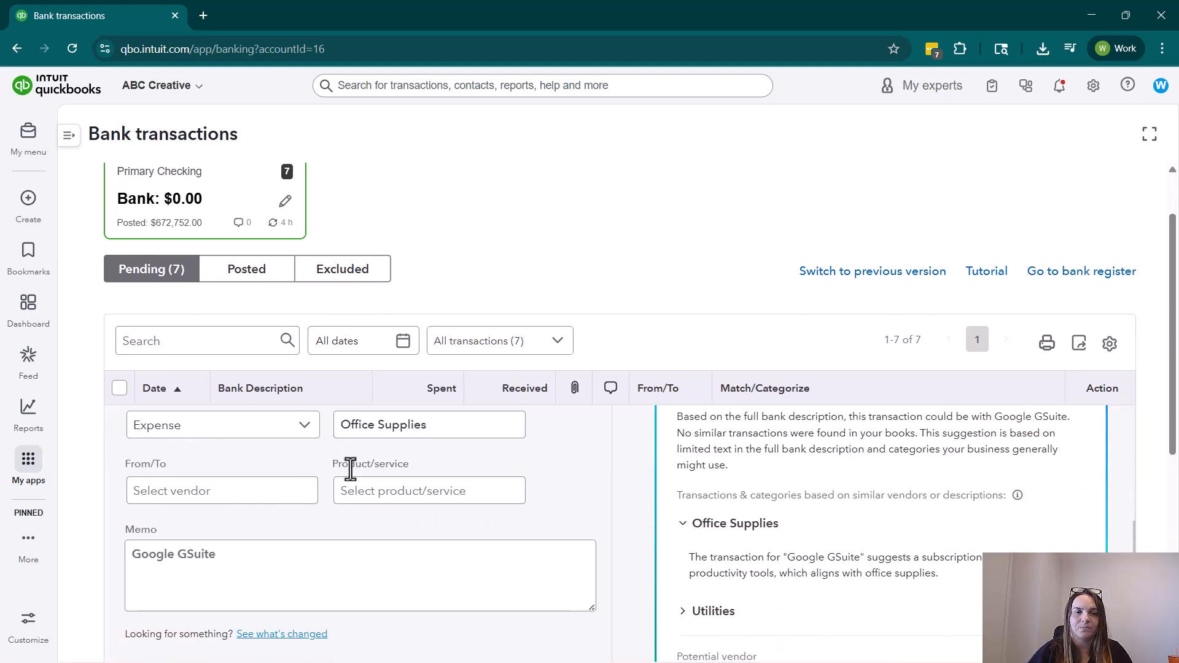
pyautogui.scroll(2, 417, 519)
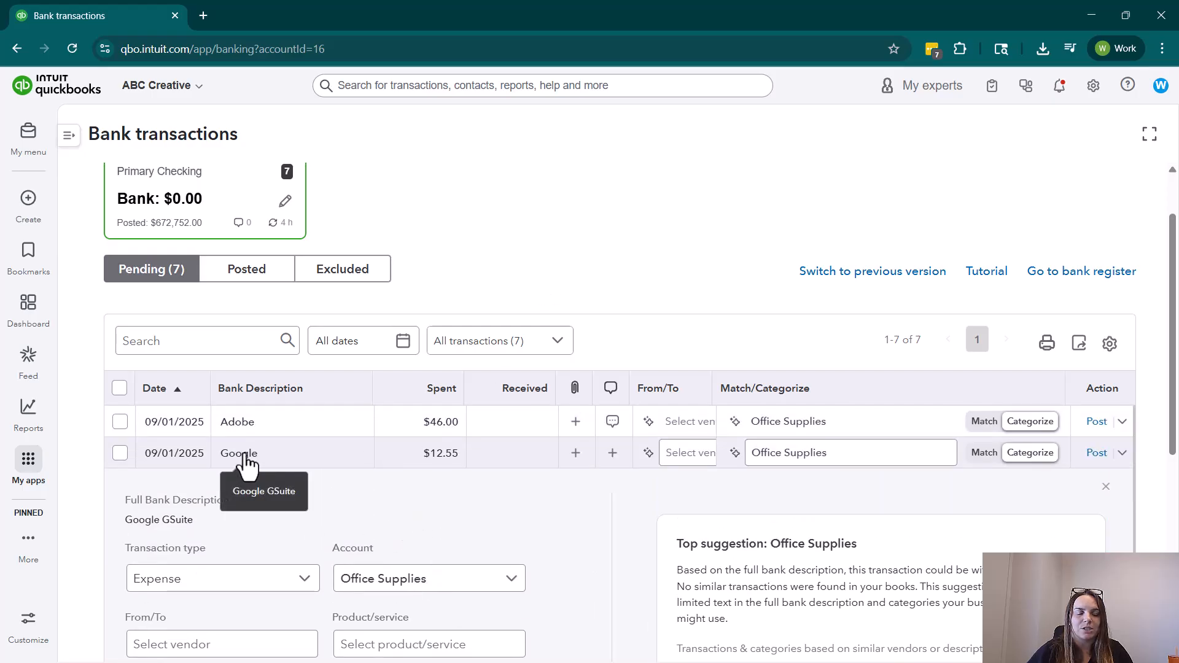
pyautogui.scroll(-2, 458, 555)
pyautogui.click(217, 548)
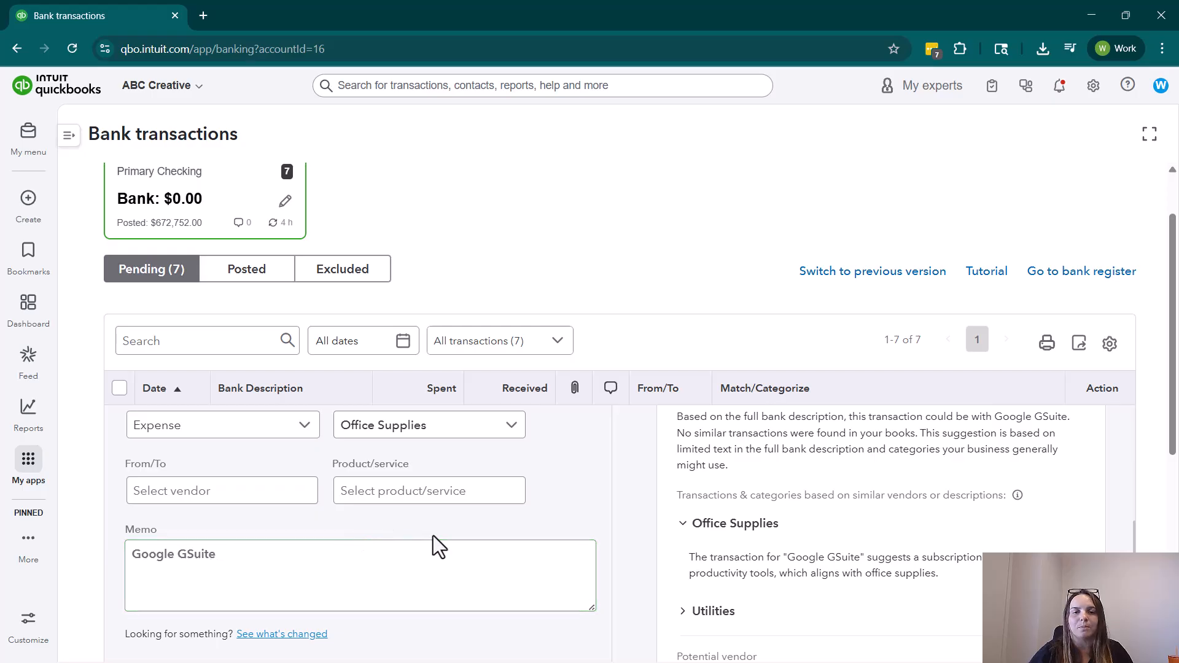
pyautogui.scroll(-1, 568, 504)
pyautogui.scroll(-4, 650, 488)
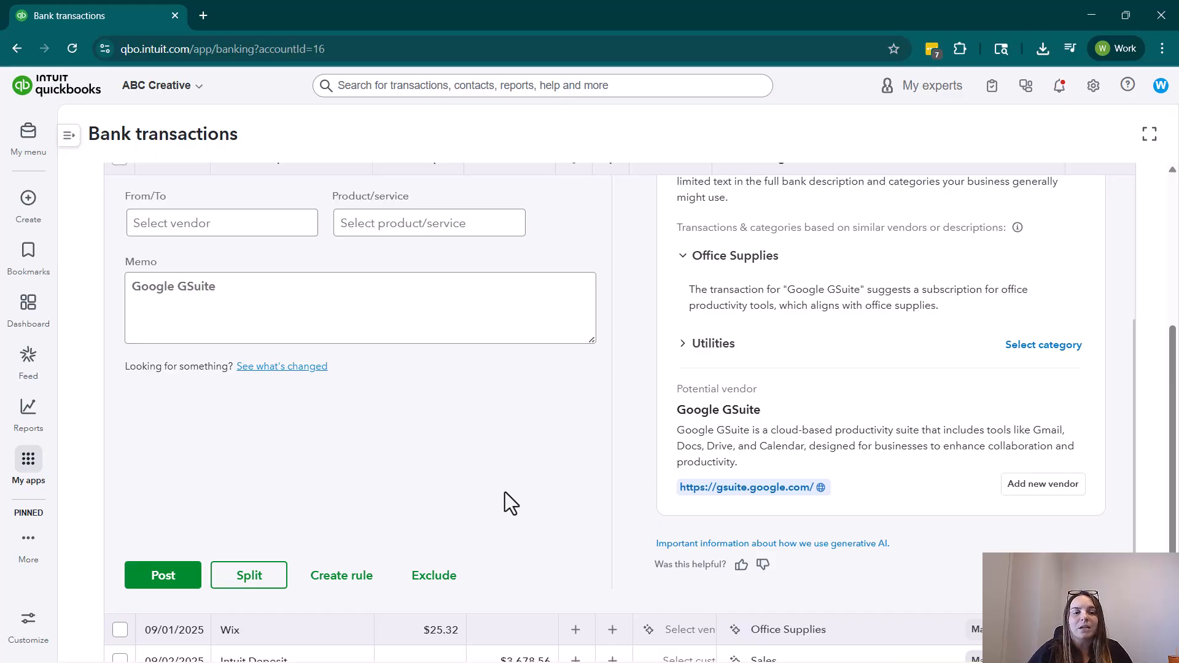
pyautogui.click(341, 577)
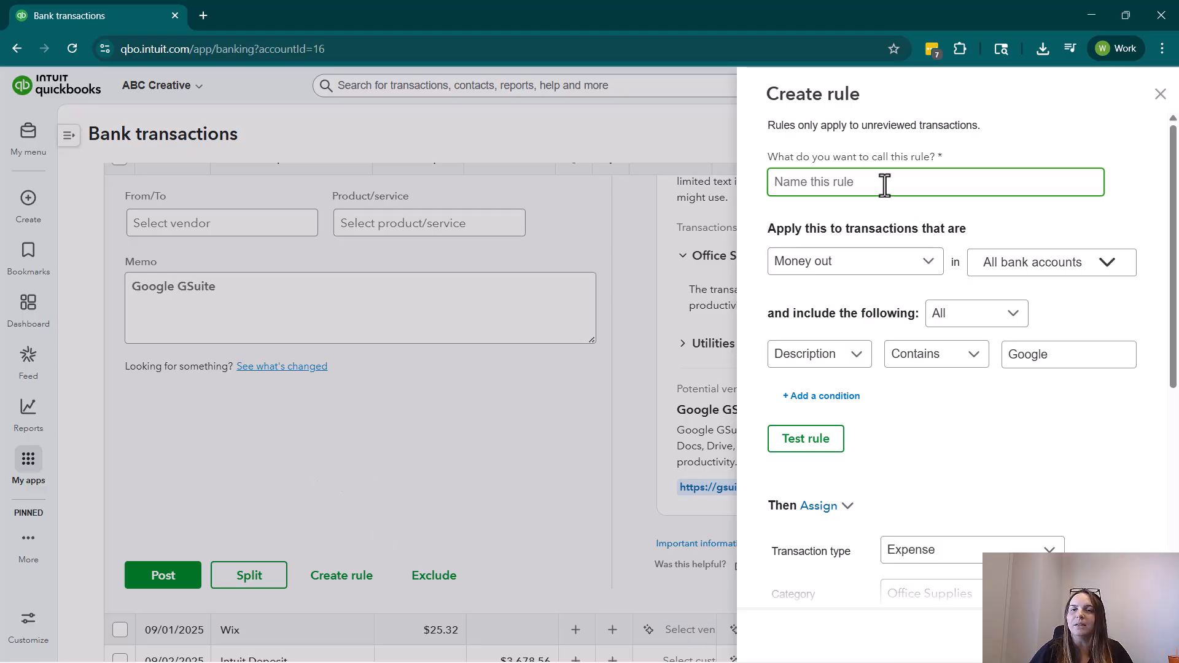
pyautogui.write('G')
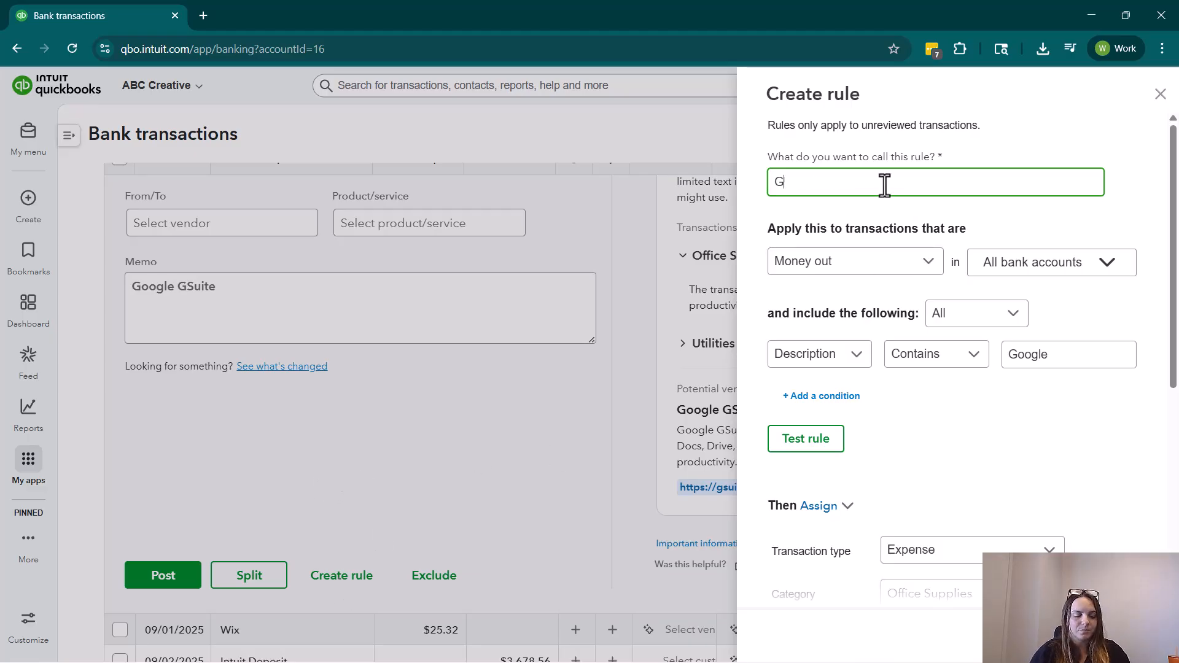
pyautogui.write('oogle GSuite')
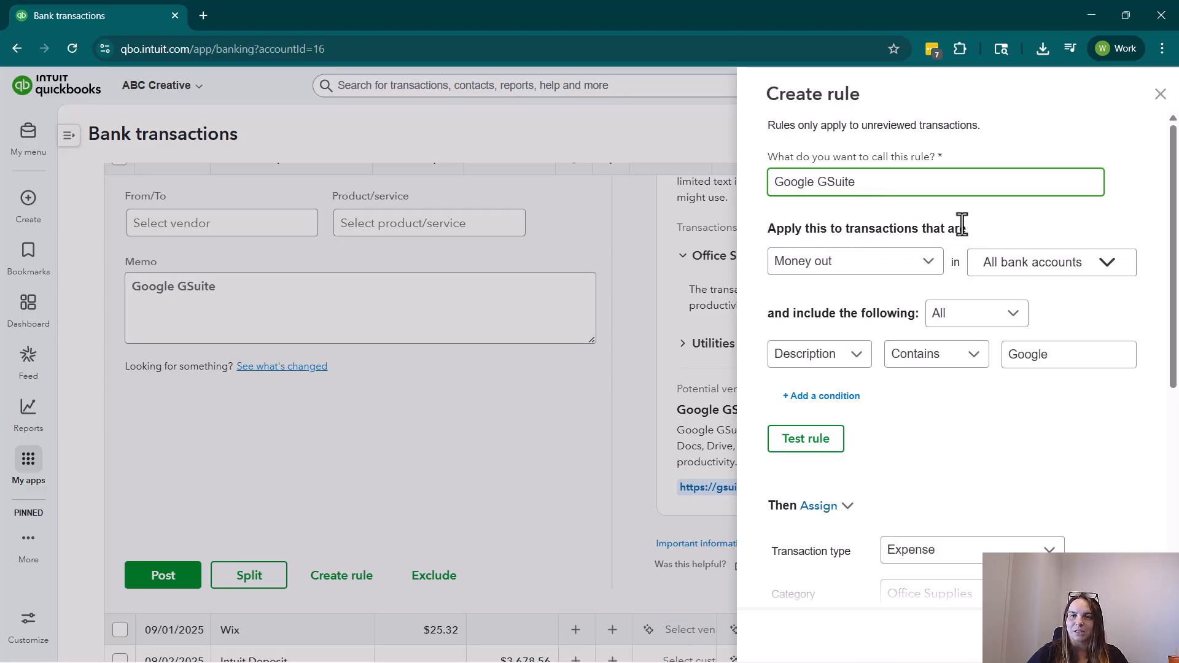
pyautogui.click(931, 268)
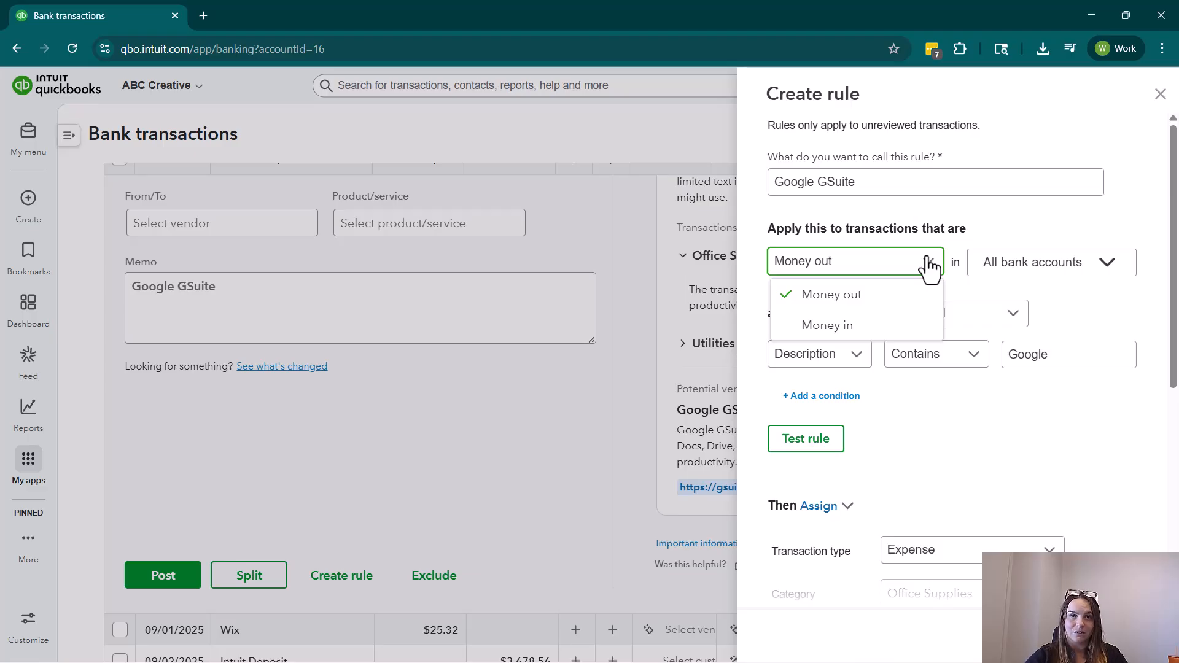
pyautogui.click(908, 310)
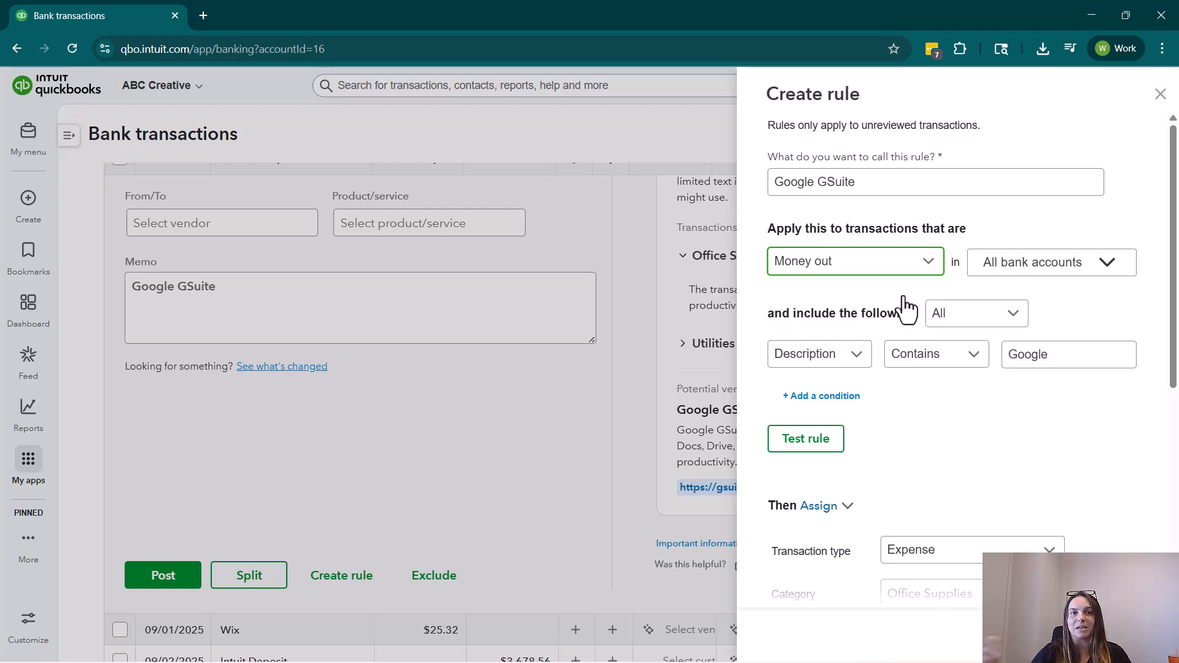
pyautogui.click(989, 280)
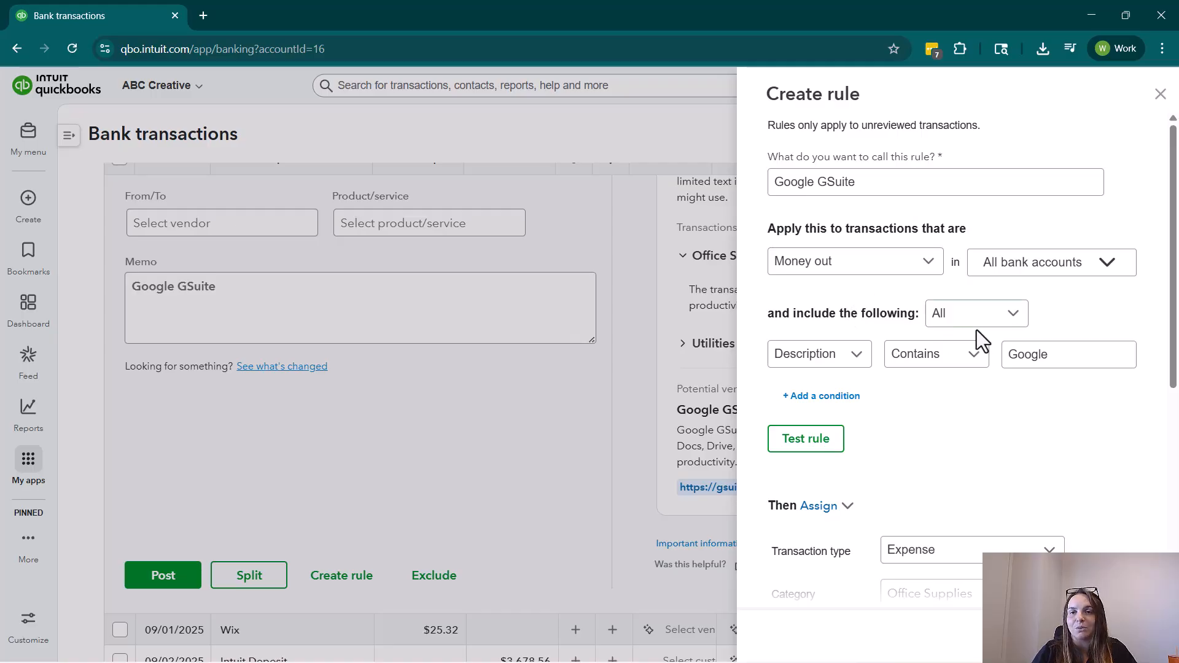
pyautogui.click(942, 316)
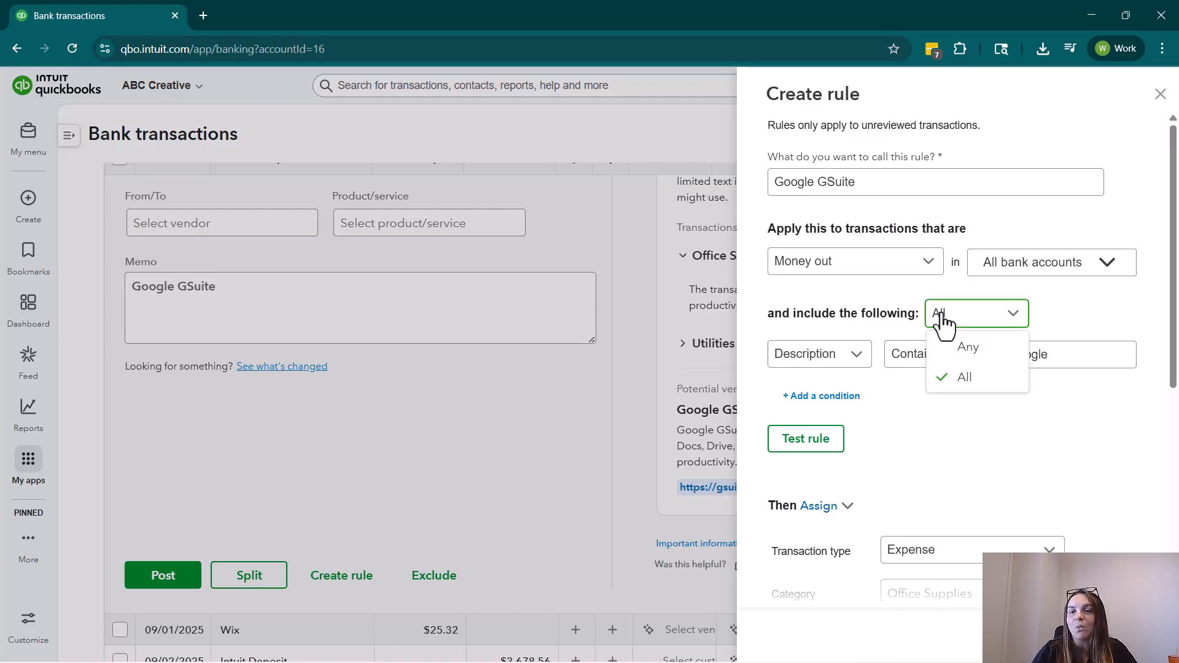
pyautogui.click(988, 376)
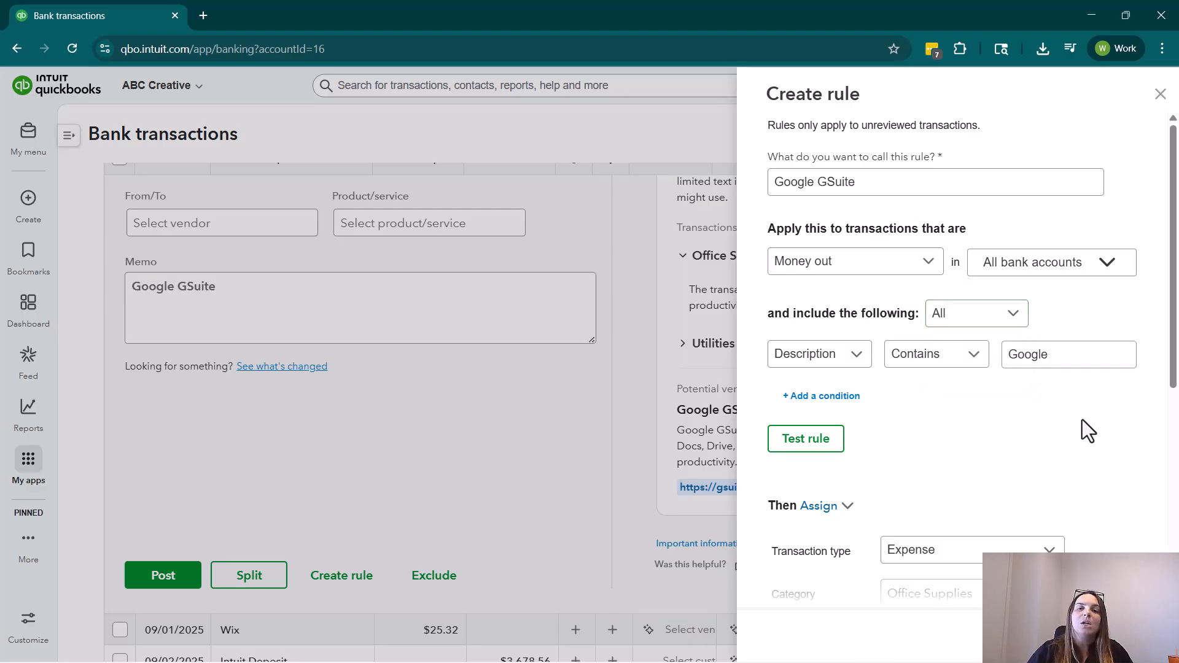
pyautogui.click(860, 363)
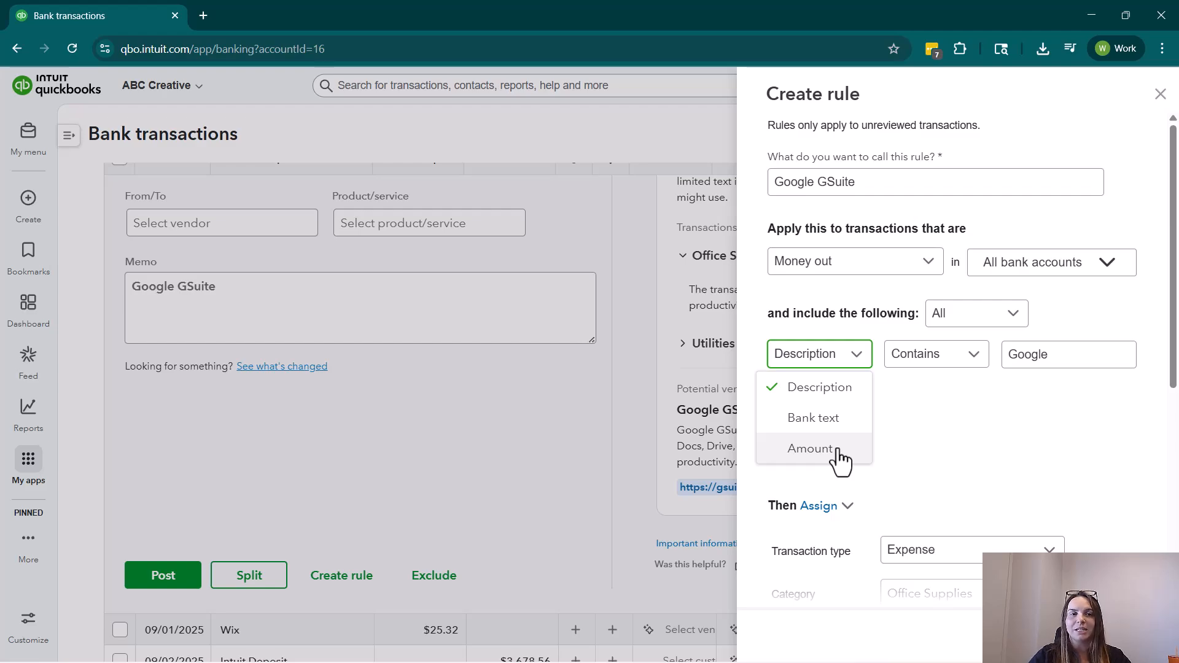
pyautogui.click(1021, 355)
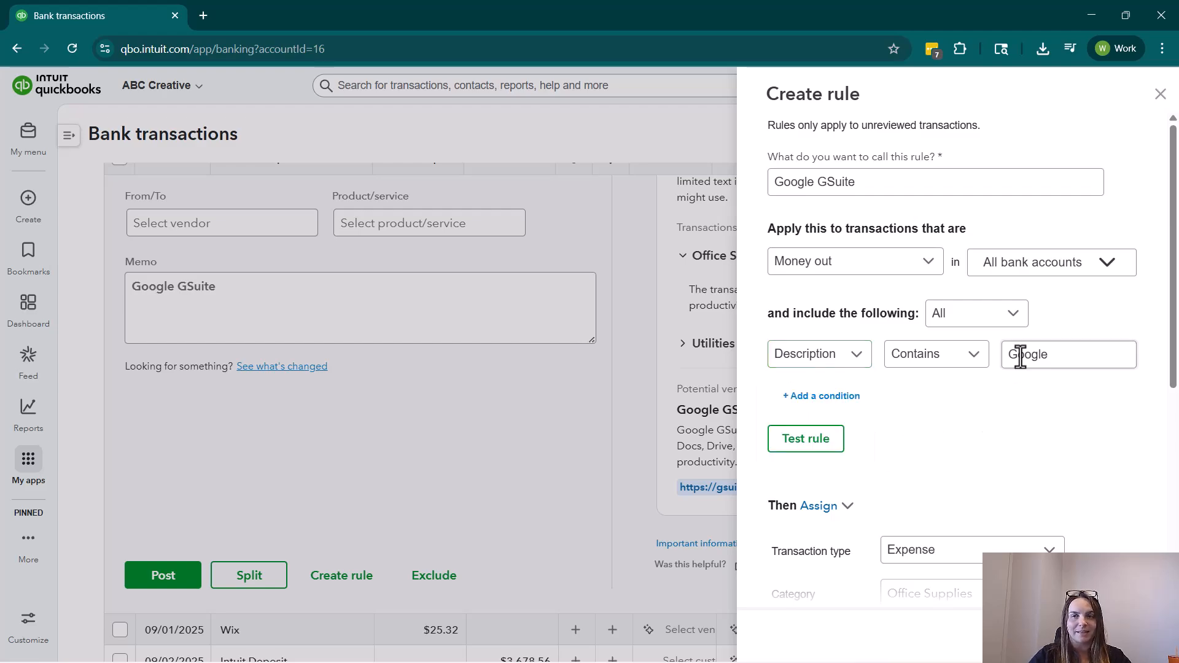
pyautogui.click(1158, 95)
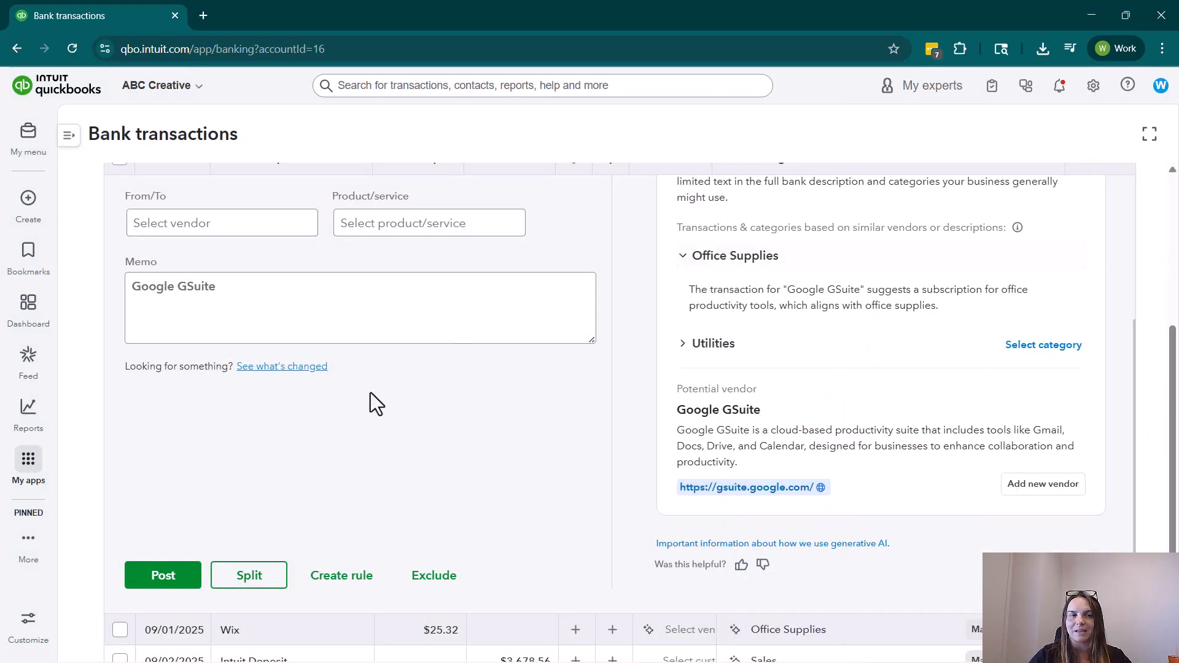
# Start a new bank rule from the expanded Google transaction and name it "Google GSuite".
pyautogui.scroll(3, 367, 396)
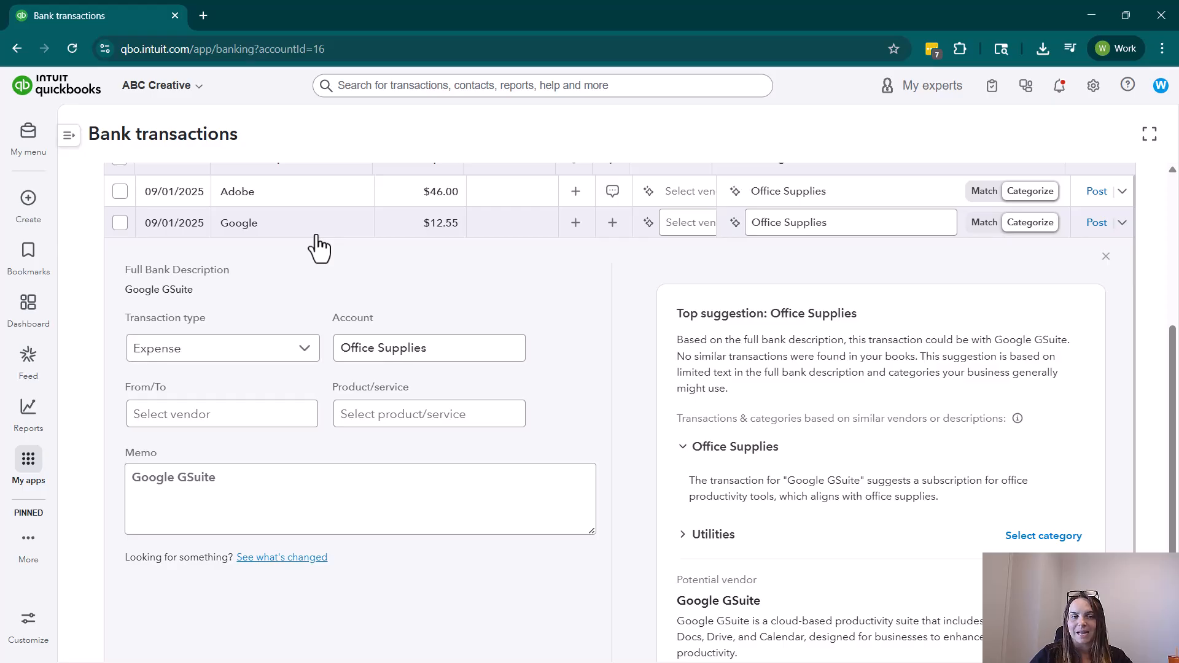
pyautogui.scroll(1, 318, 249)
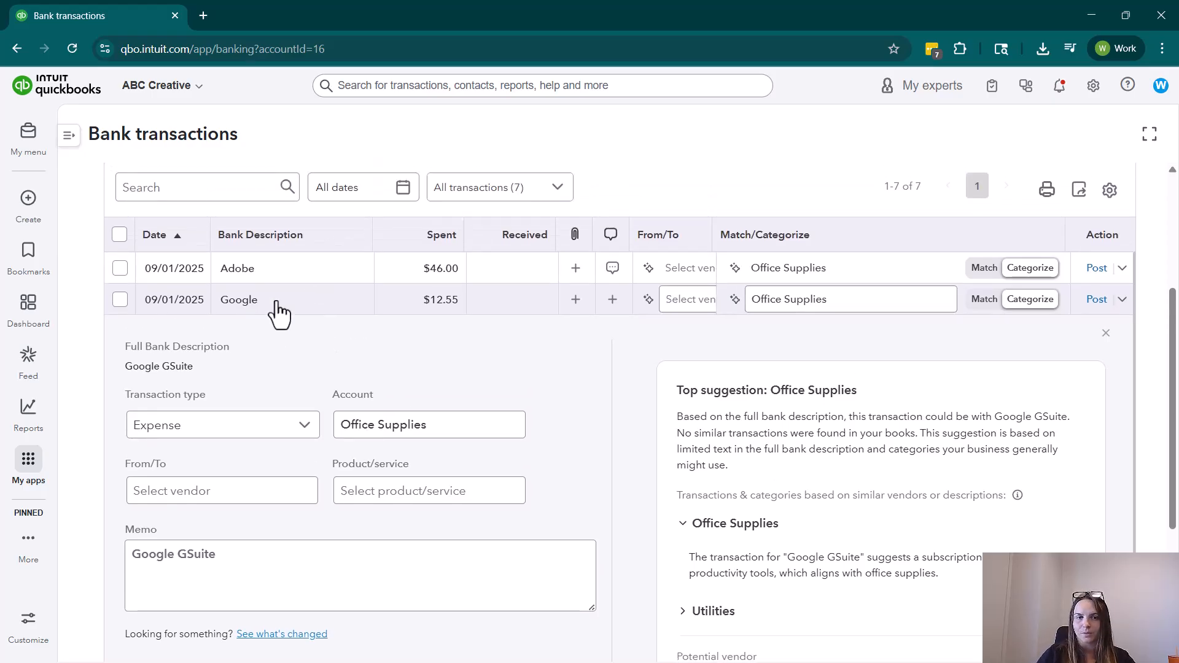
pyautogui.click(257, 565)
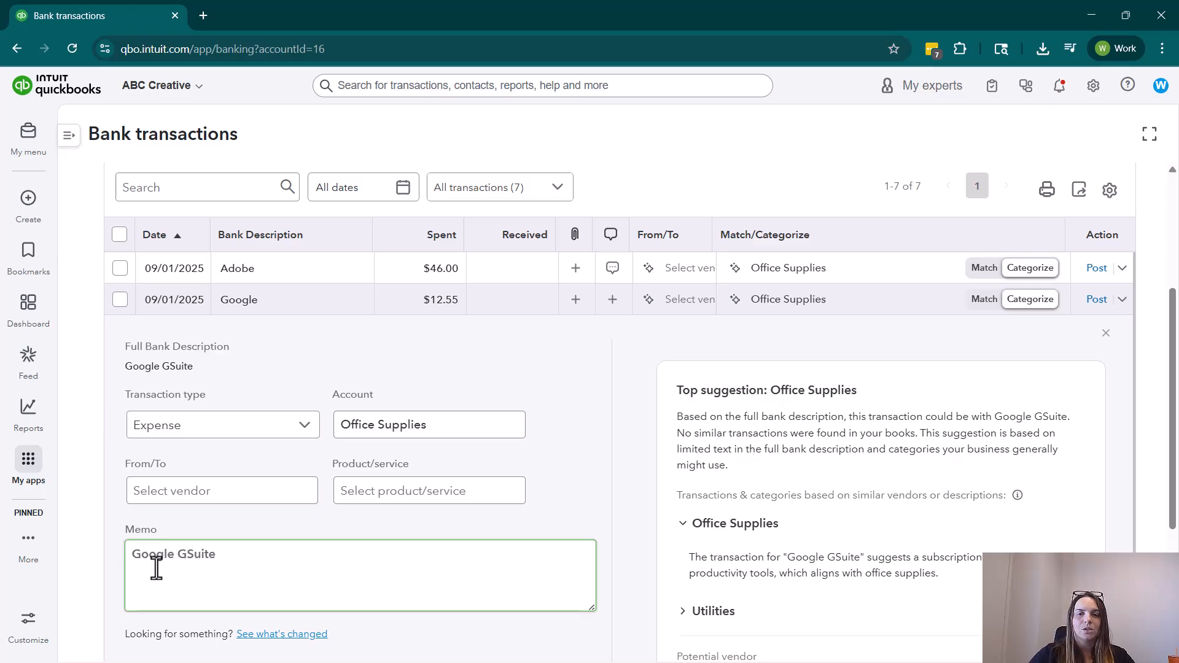
pyautogui.scroll(-3, 339, 507)
pyautogui.click(341, 652)
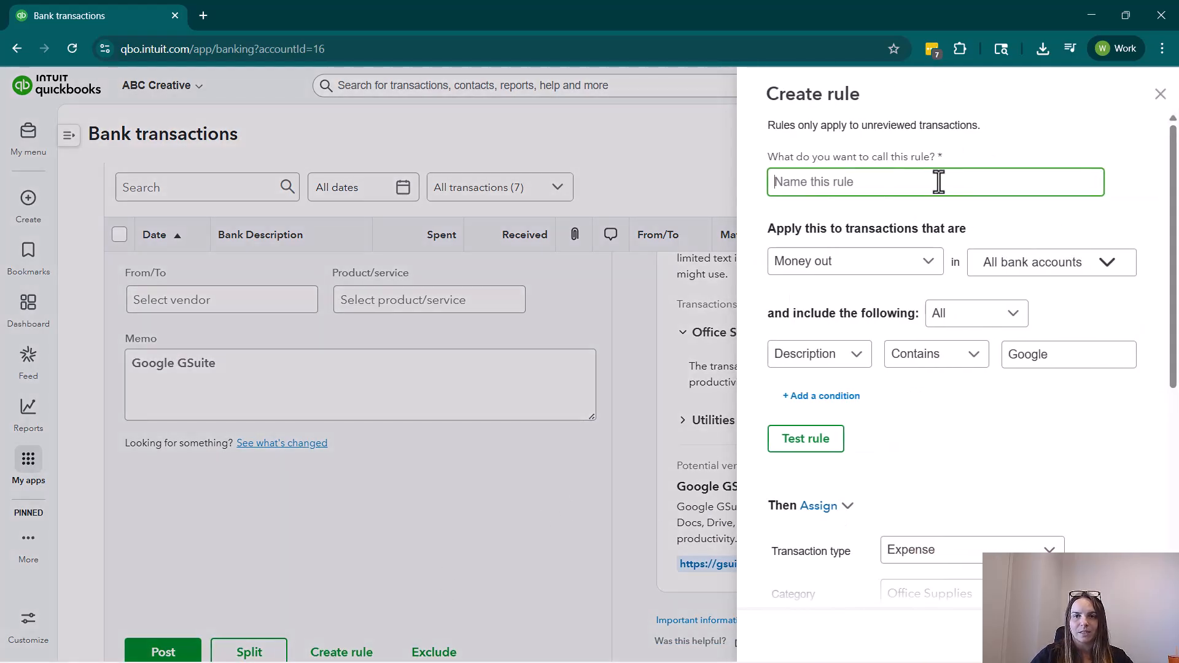
pyautogui.write('Google GSuite')
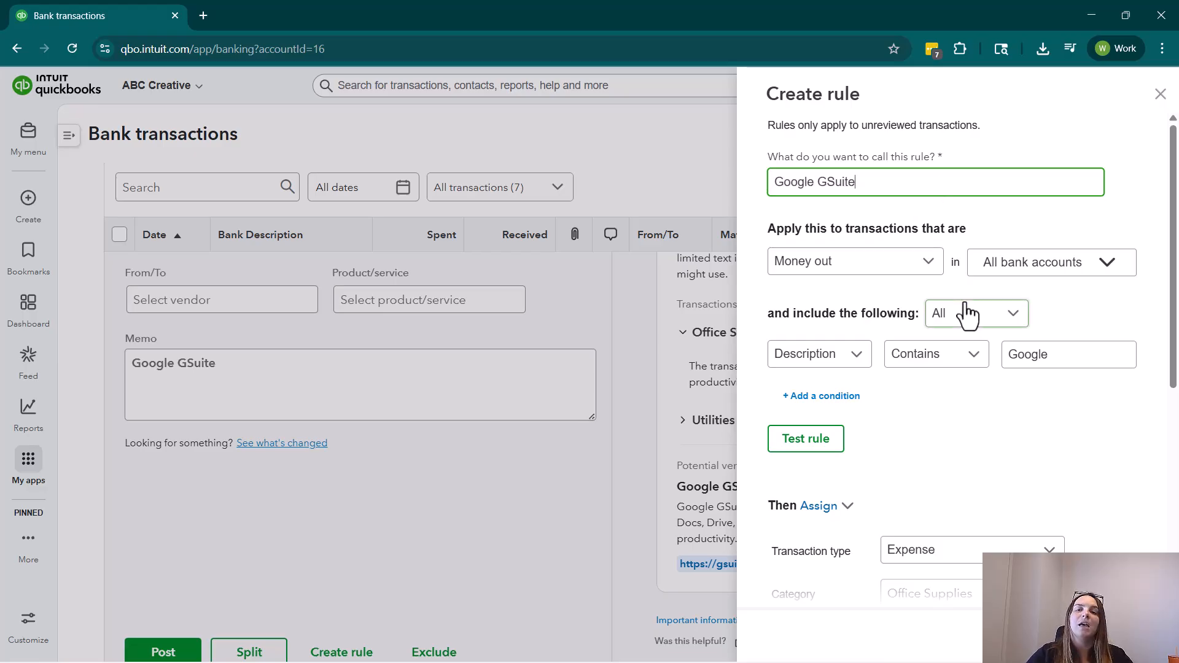
# Set the rule's first condition to match transactions whose bank text contains "GSuite".
pyautogui.click(1042, 358)
pyautogui.moveTo(1042, 358); pyautogui.dragTo(994, 360)
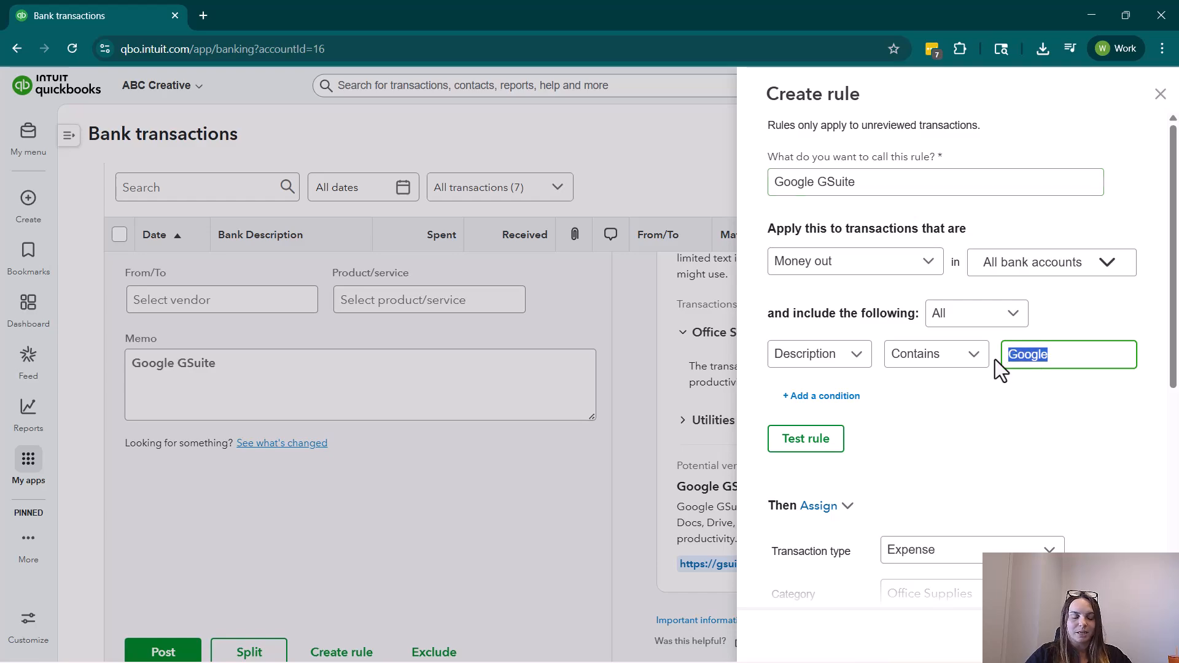
pyautogui.write('GSuite')
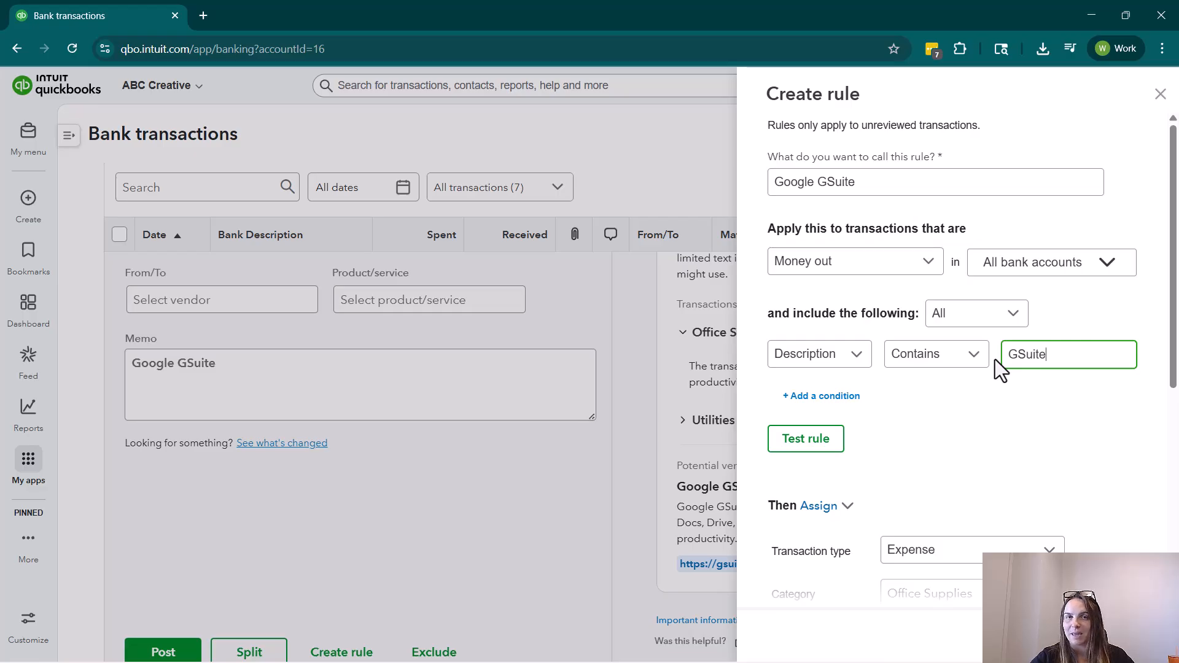
pyautogui.click(801, 356)
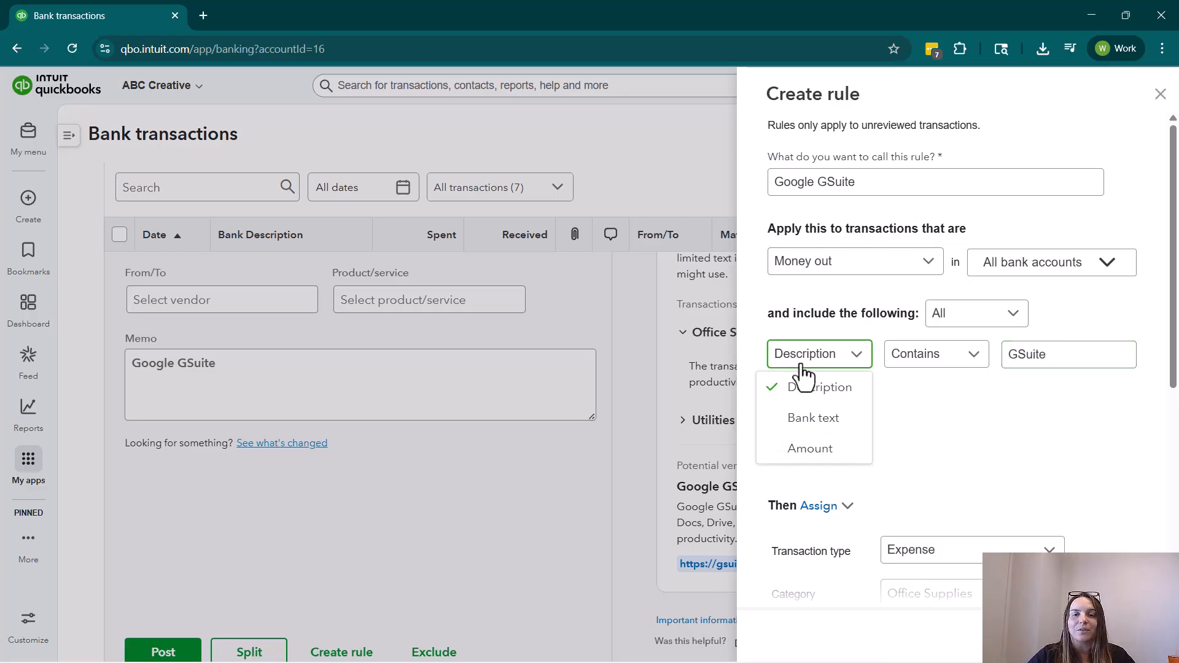
pyautogui.click(814, 419)
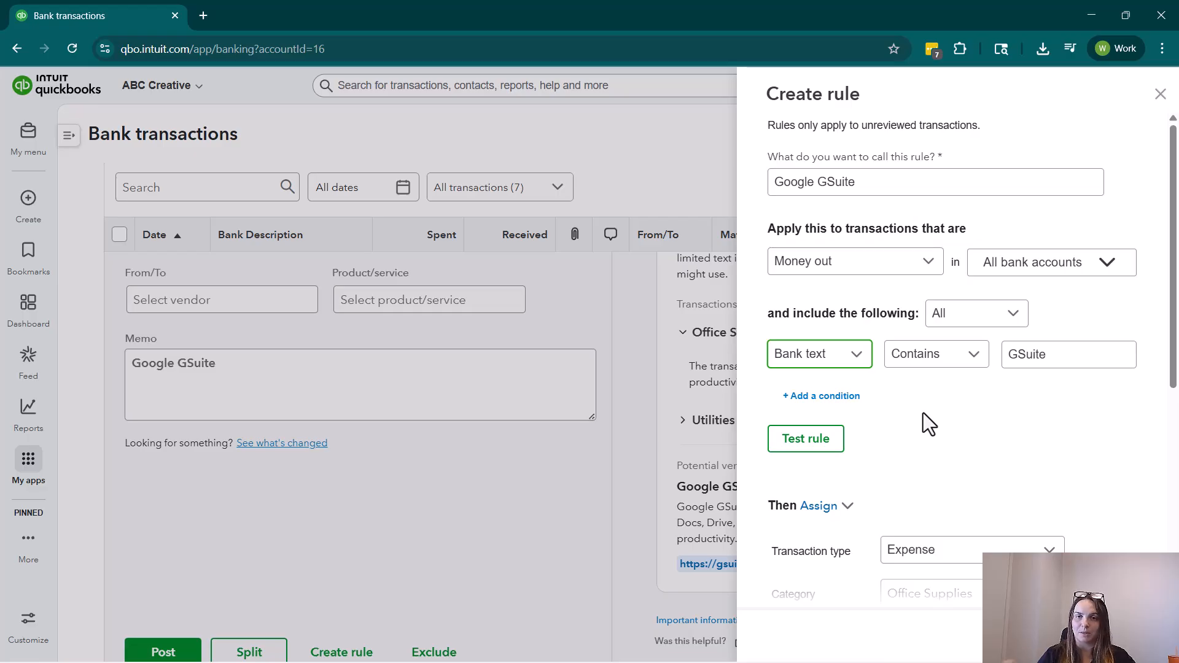
# Add a second condition to the rule requiring the amount to equal 12.55.
pyautogui.click(821, 396)
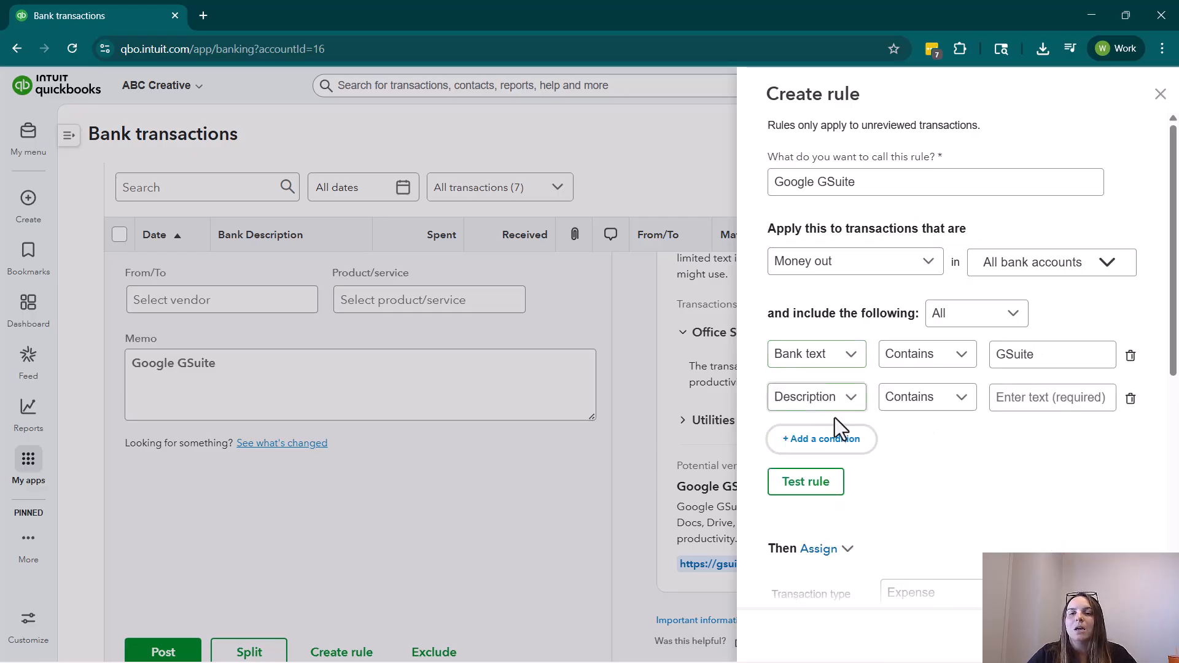
pyautogui.click(847, 404)
pyautogui.click(811, 492)
pyautogui.click(1017, 399)
pyautogui.write('12.55')
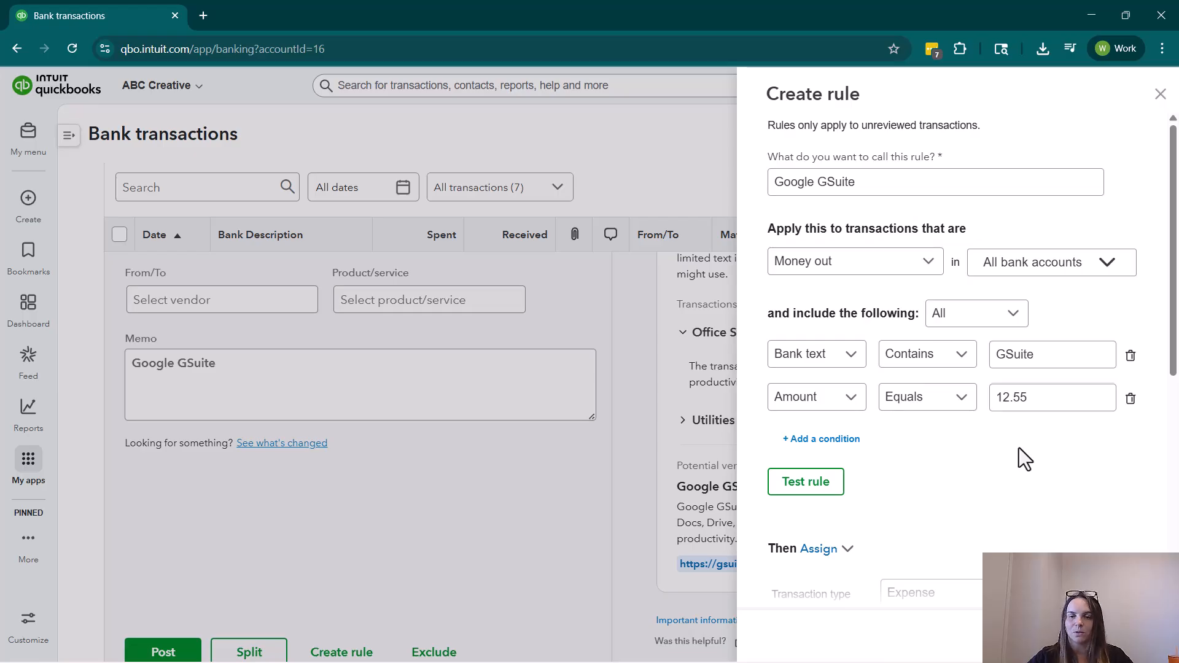
# Keep the rule's action as Assign and choose Expense as its transaction type.
pyautogui.scroll(-2, 961, 442)
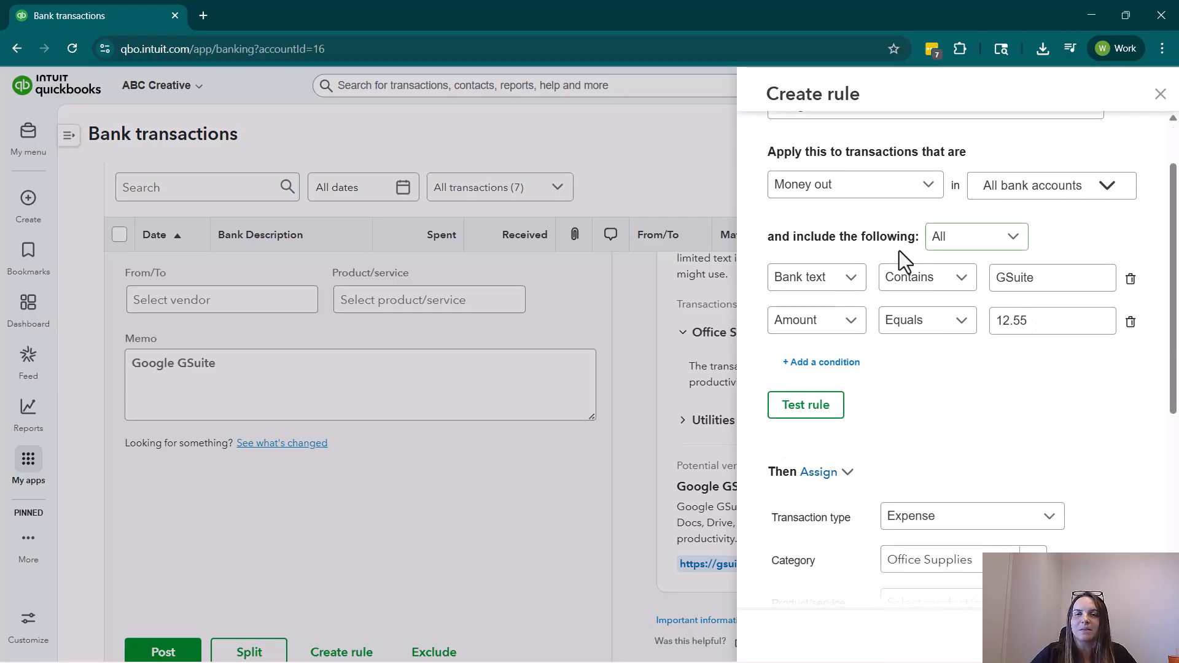
pyautogui.scroll(-4, 923, 396)
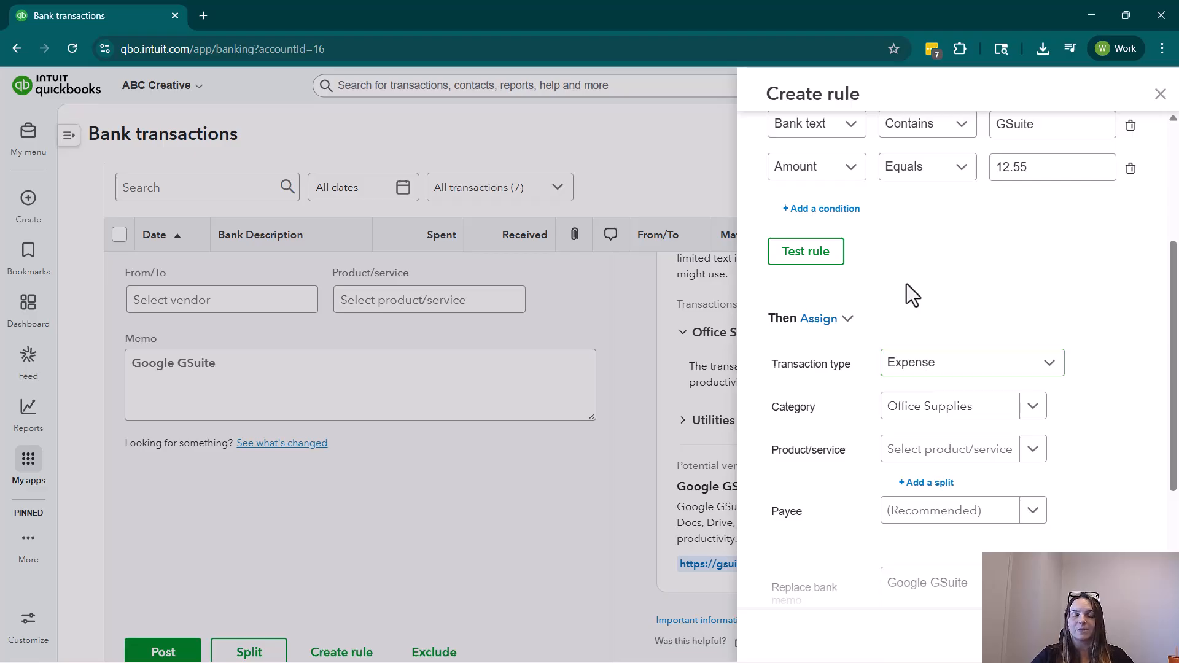
pyautogui.scroll(6, 906, 284)
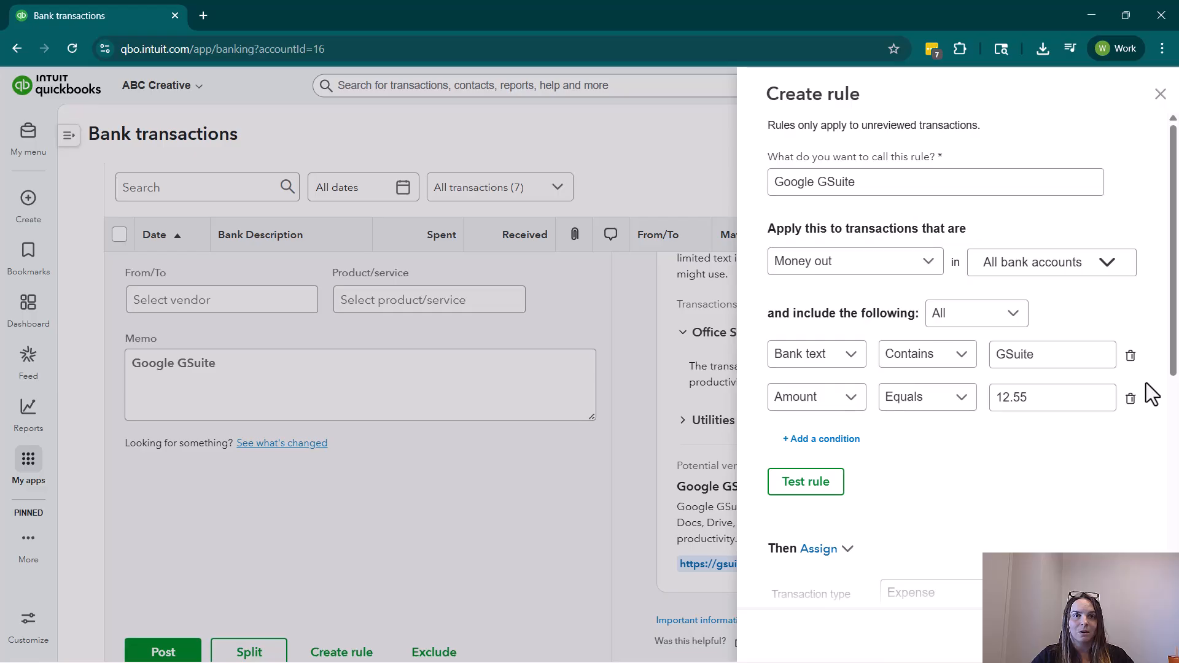
pyautogui.scroll(-10, 1054, 449)
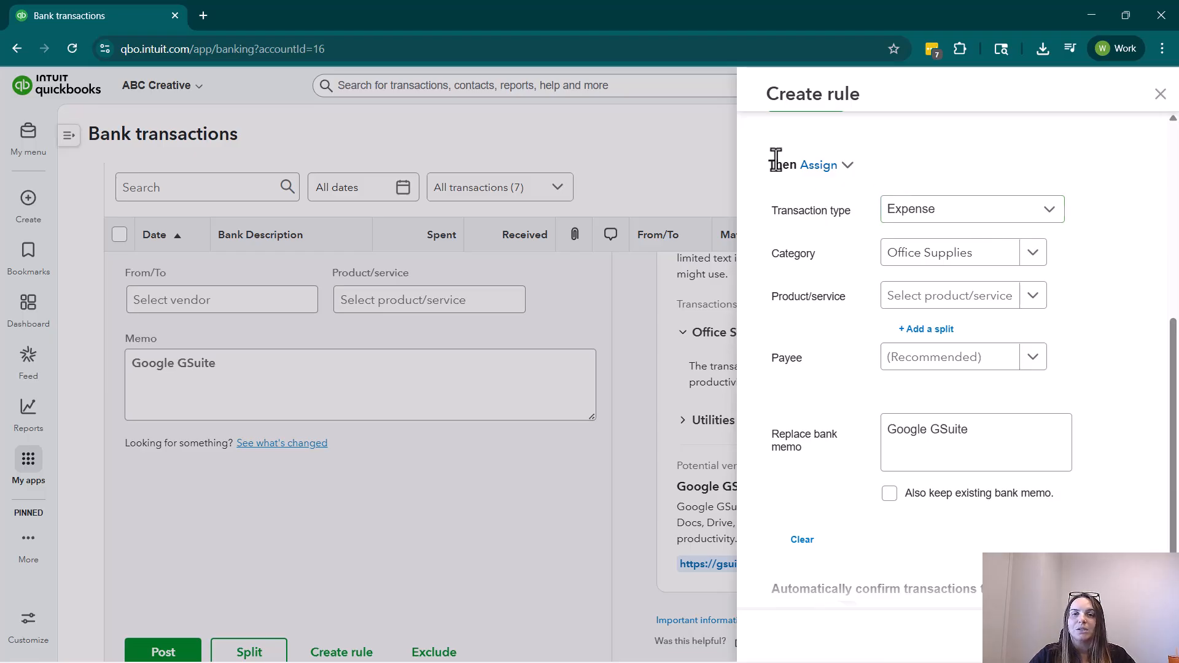
pyautogui.click(846, 166)
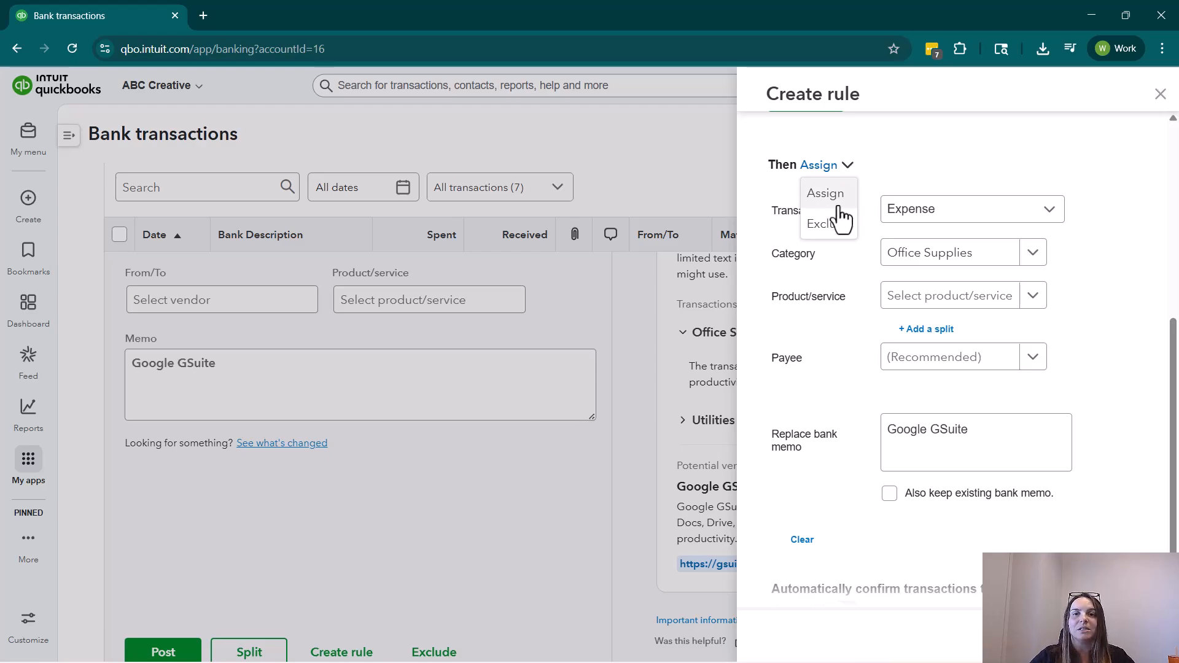
pyautogui.click(787, 193)
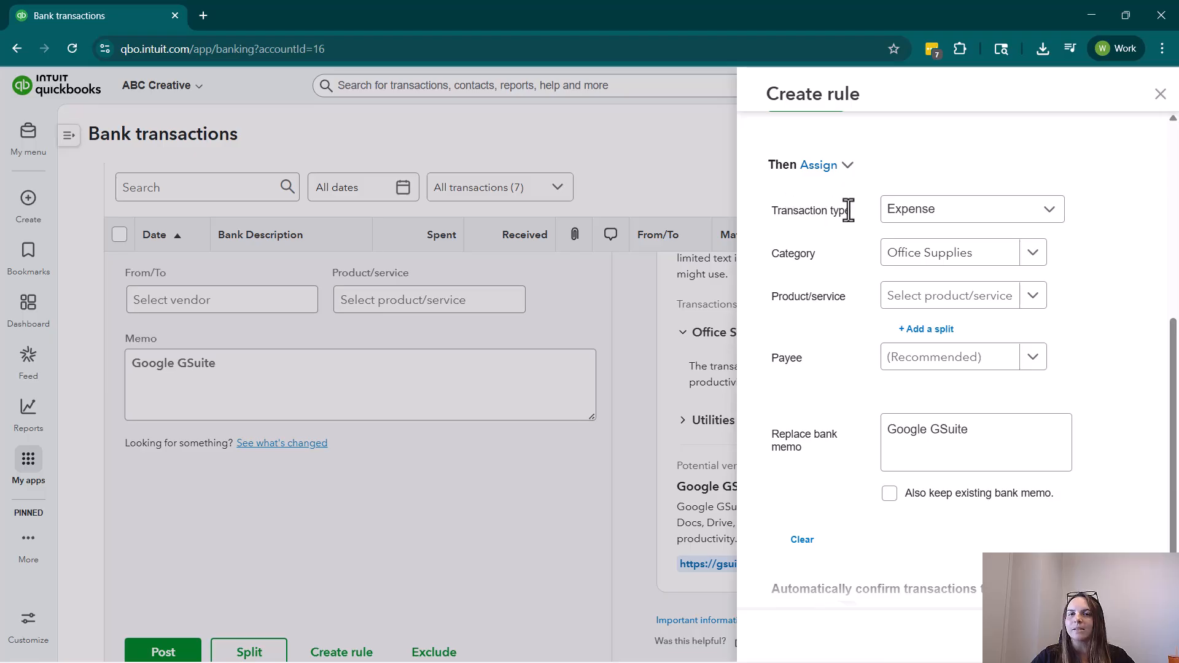
pyautogui.click(948, 220)
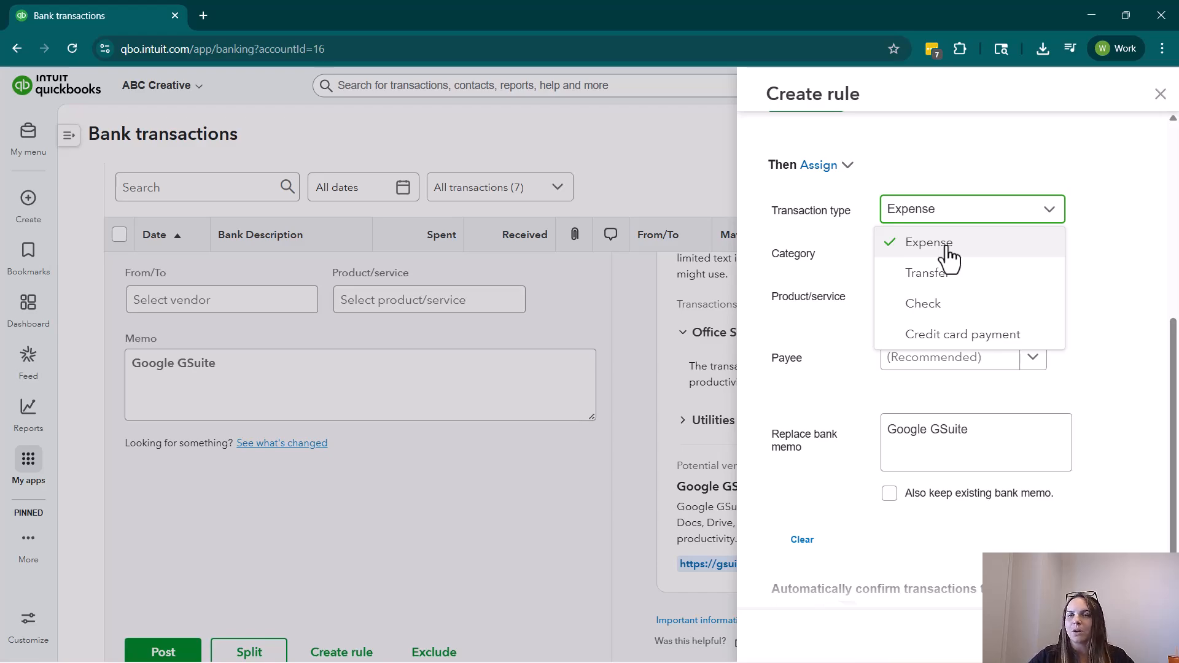
pyautogui.click(947, 246)
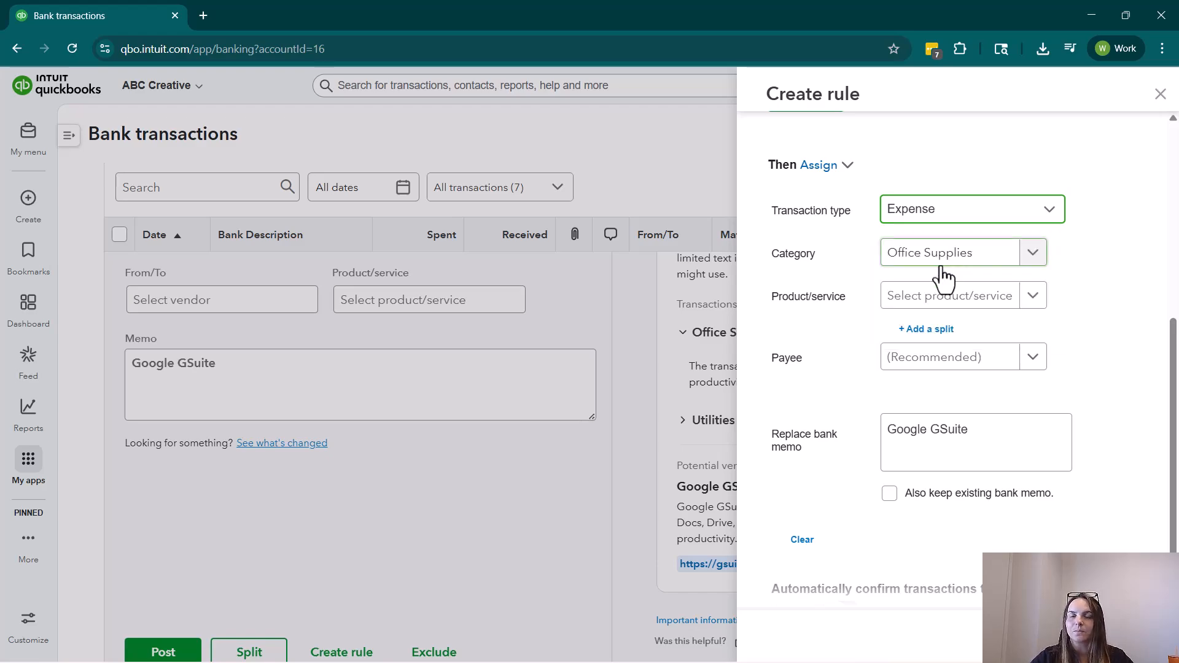
# Set the rule's category to Dues & Subscriptions and its payee to Google.
pyautogui.click(908, 255)
pyautogui.write('dues')
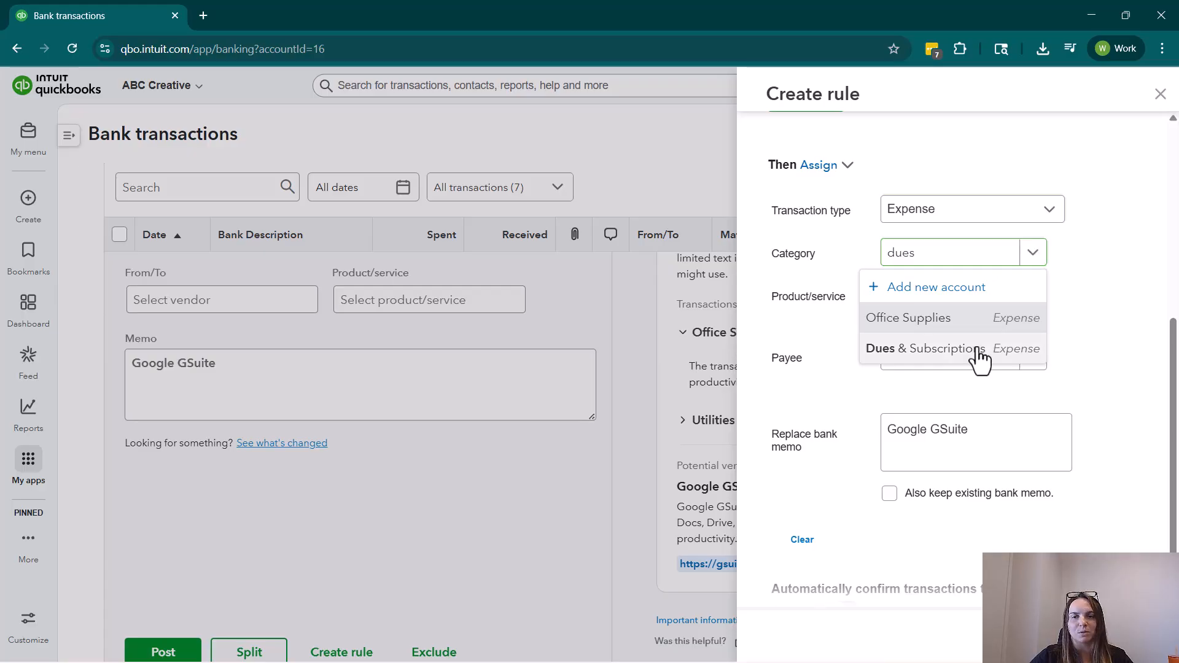
pyautogui.click(964, 349)
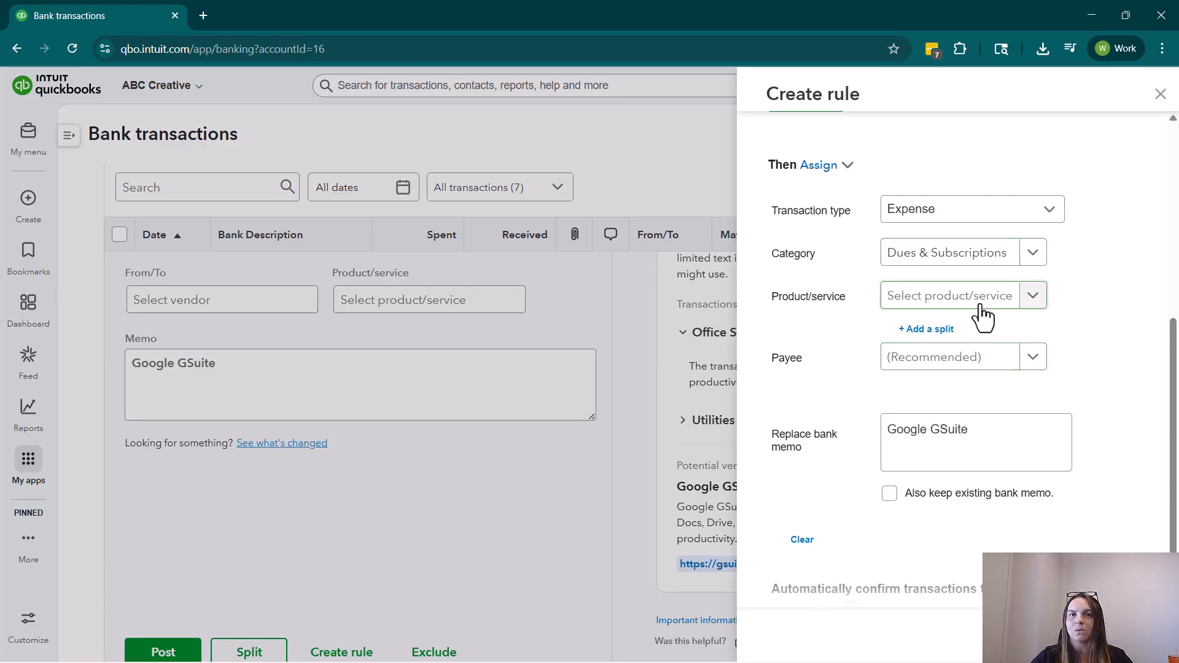
pyautogui.click(987, 356)
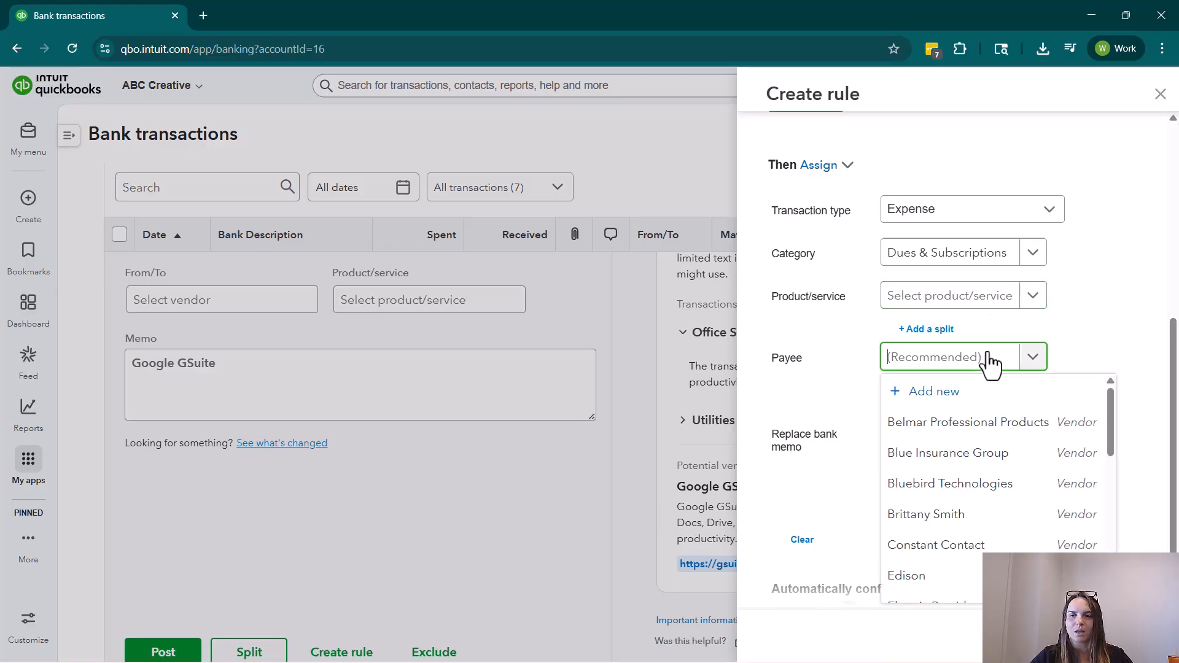
pyautogui.write('Google')
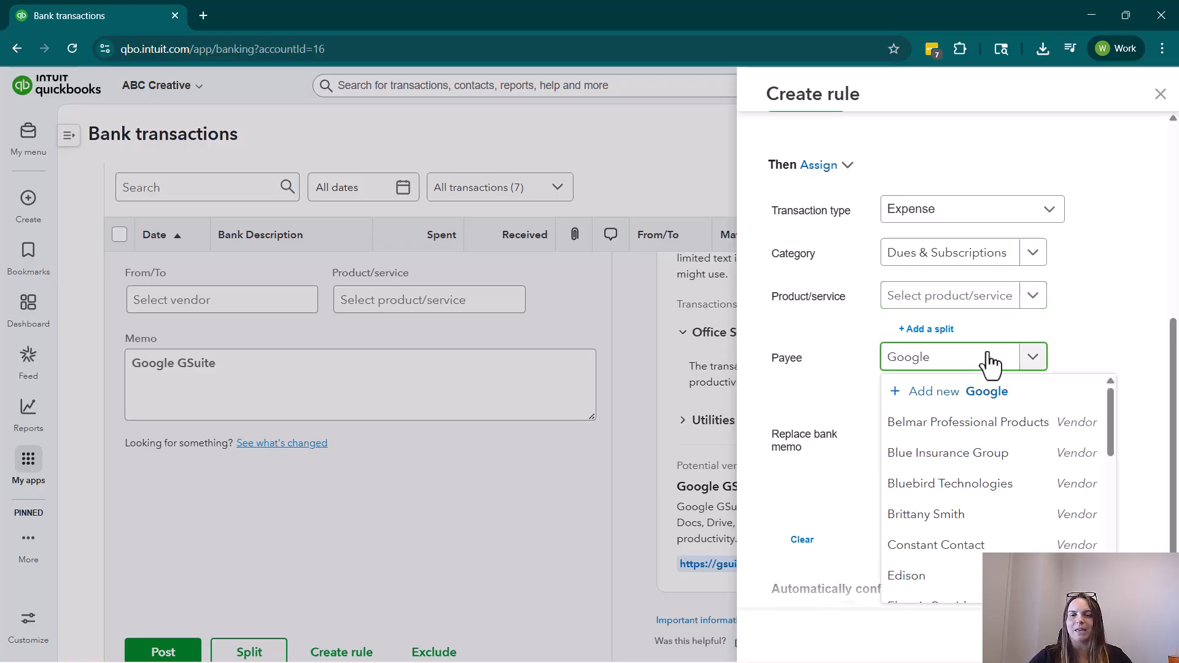
pyautogui.click(952, 424)
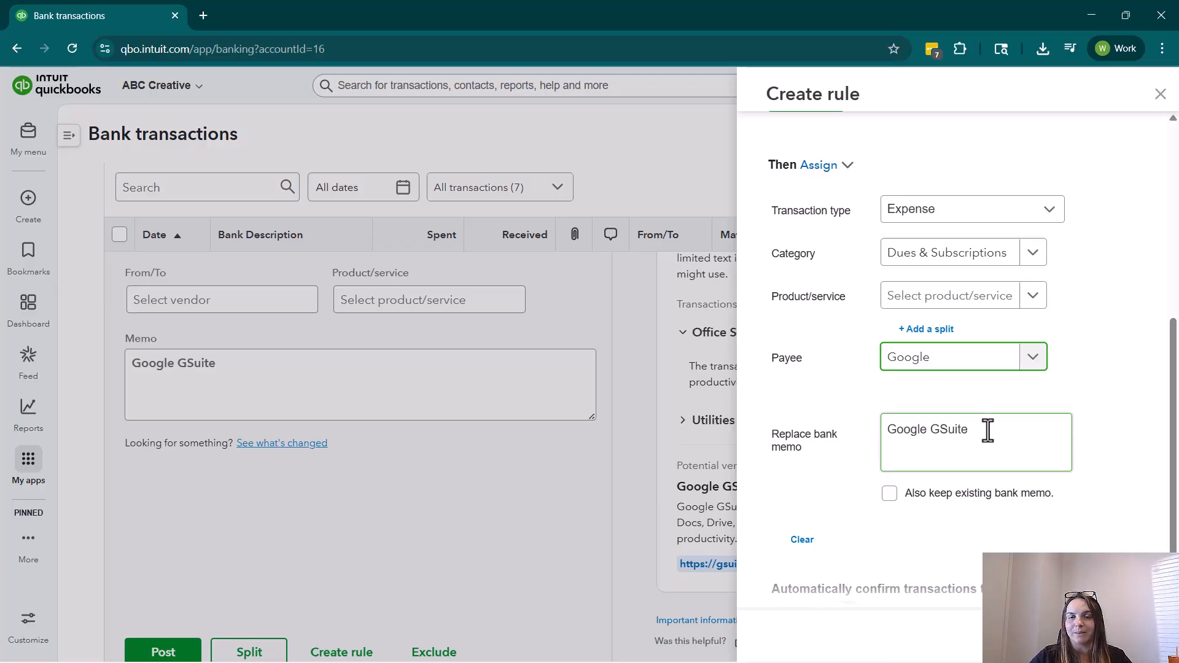
# Replace the rule's memo text with "Email Subscription" and choose to also keep the existing bank memo.
pyautogui.moveTo(988, 430); pyautogui.dragTo(869, 429)
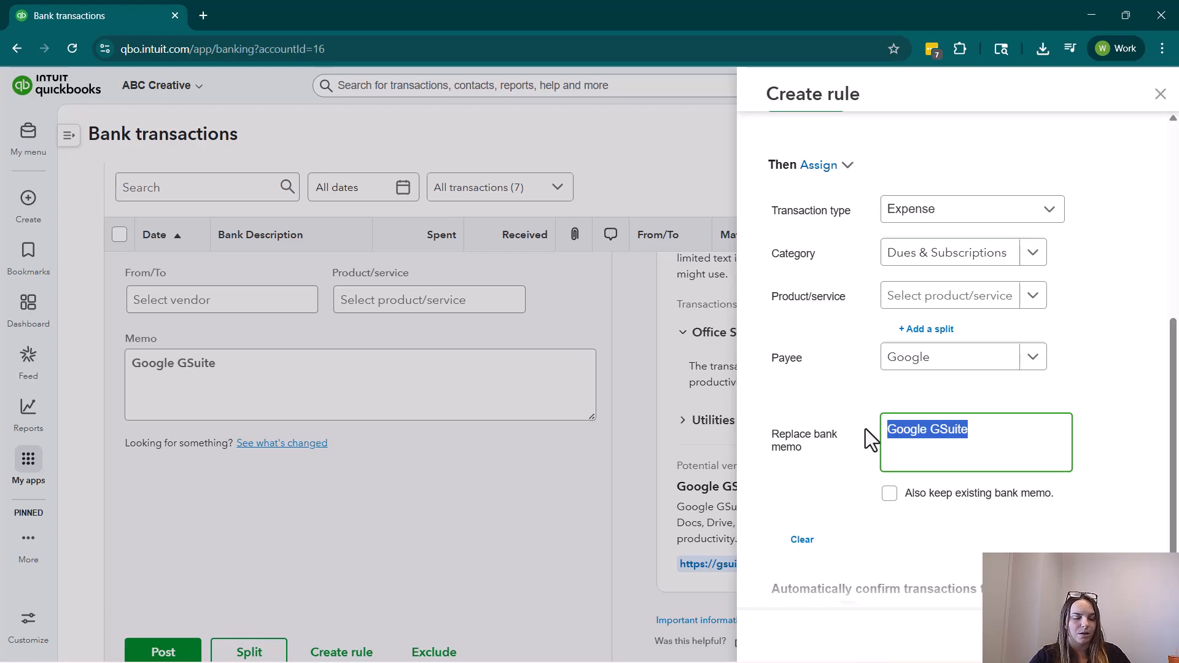
pyautogui.write('Email Subscription')
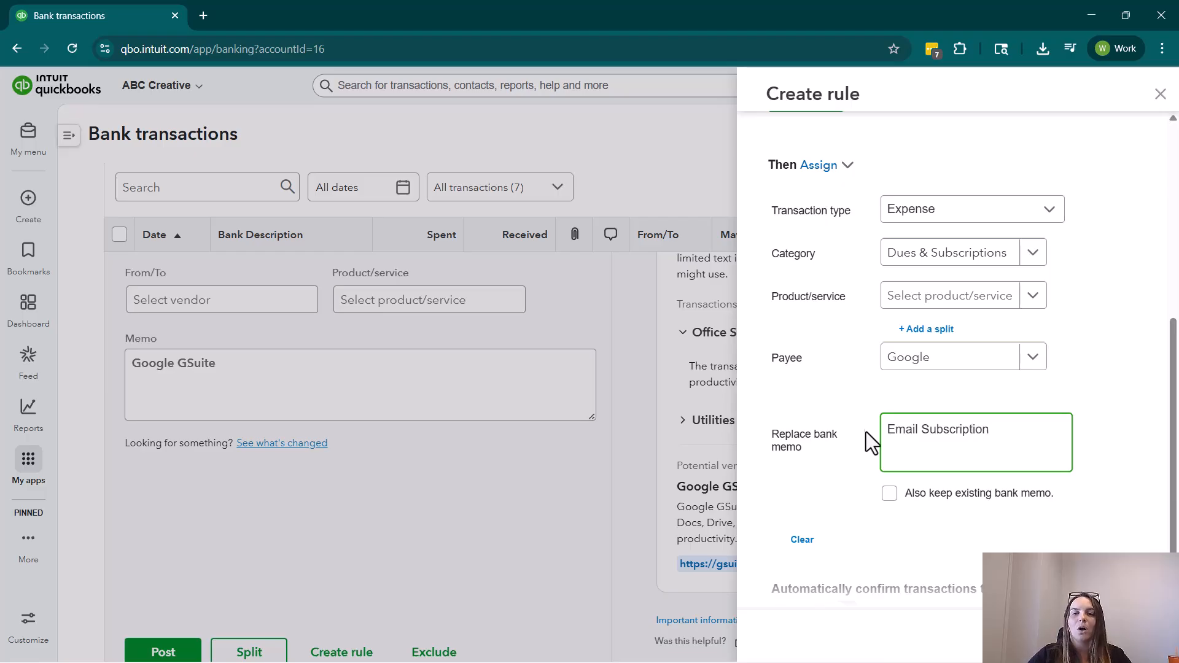
pyautogui.click(889, 497)
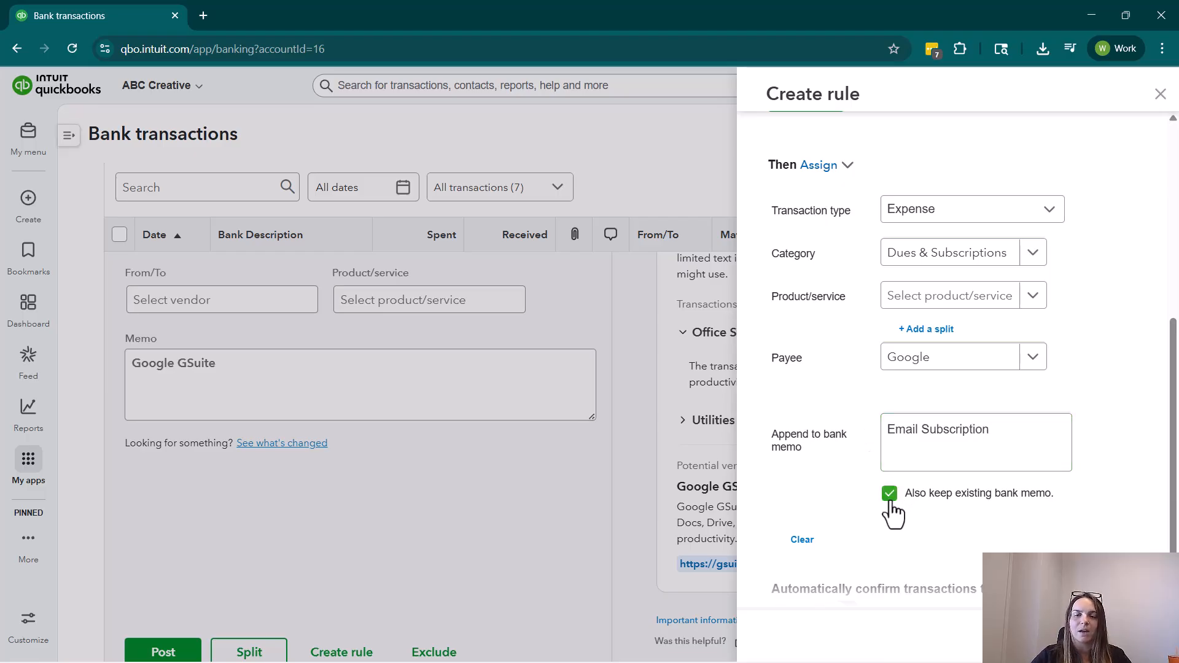
pyautogui.click(979, 452)
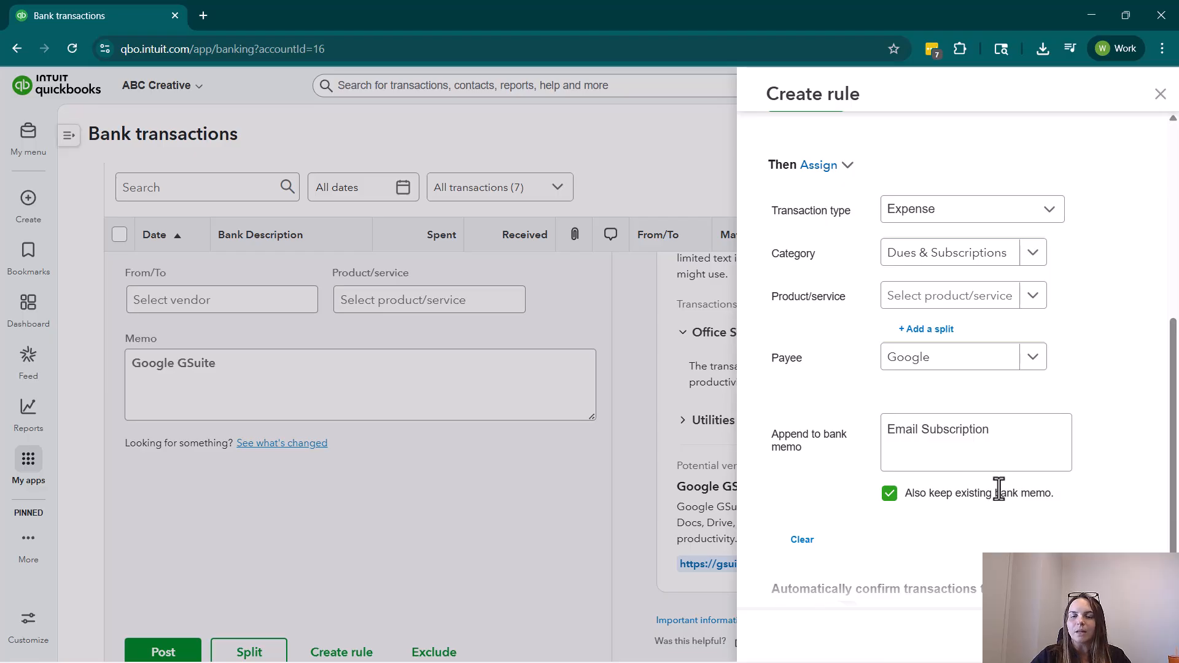
# Add a split to the rule by percentage and set the first split line to 25%.
pyautogui.scroll(-1, 997, 482)
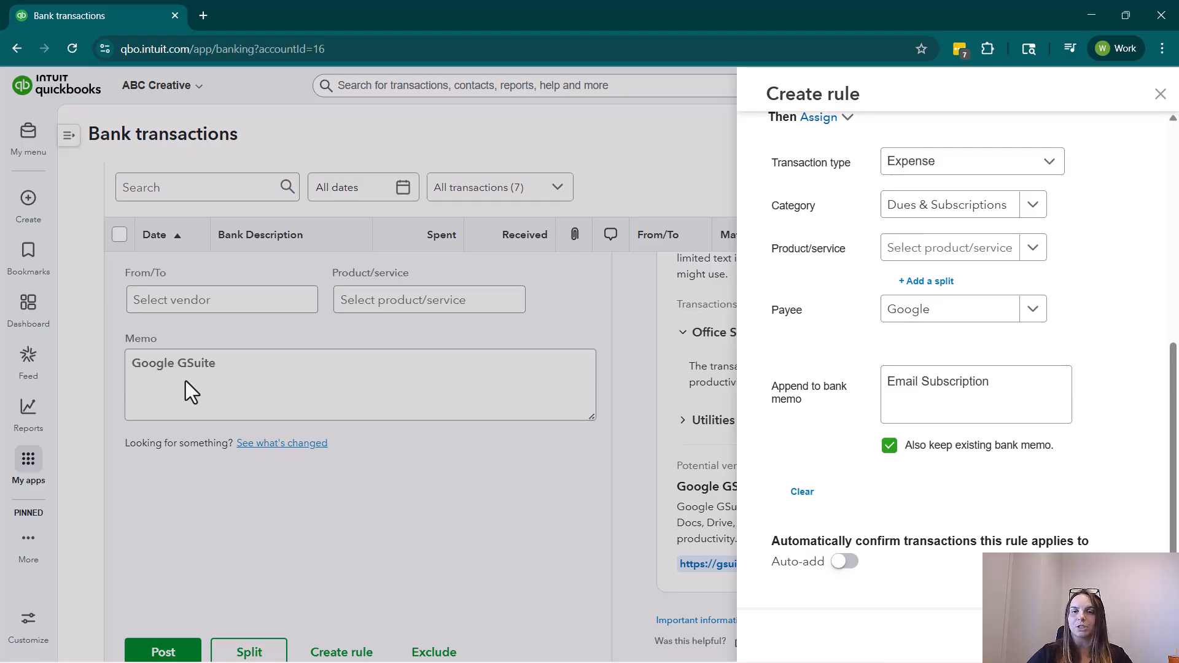
pyautogui.scroll(1, 801, 348)
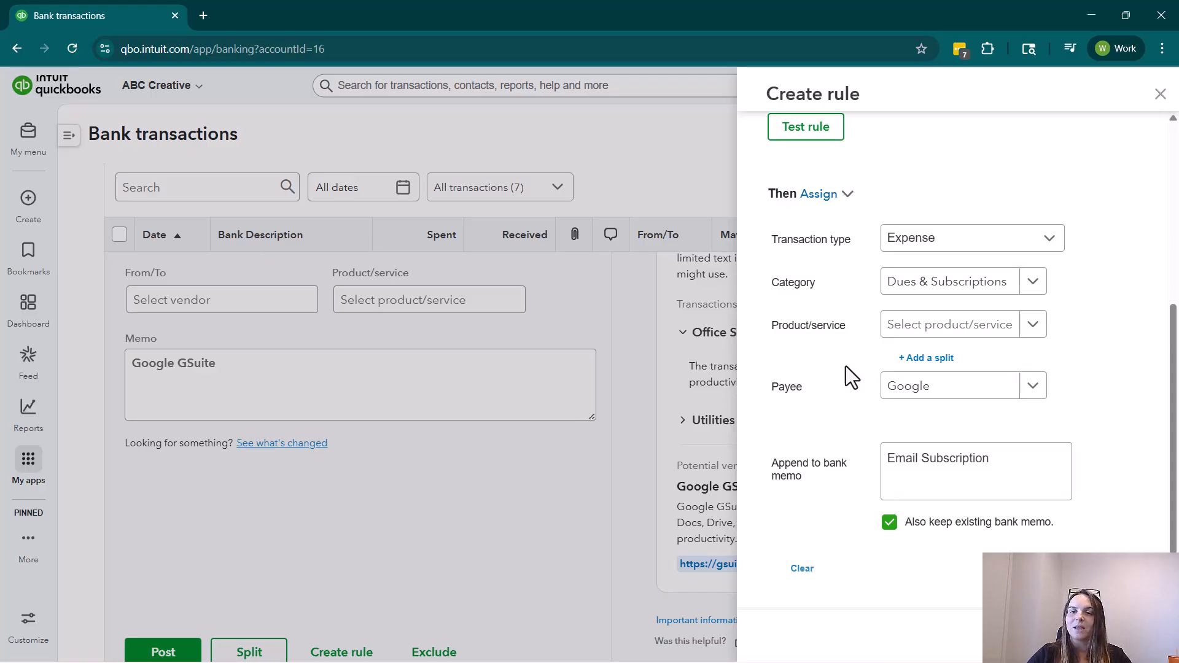
pyautogui.click(906, 363)
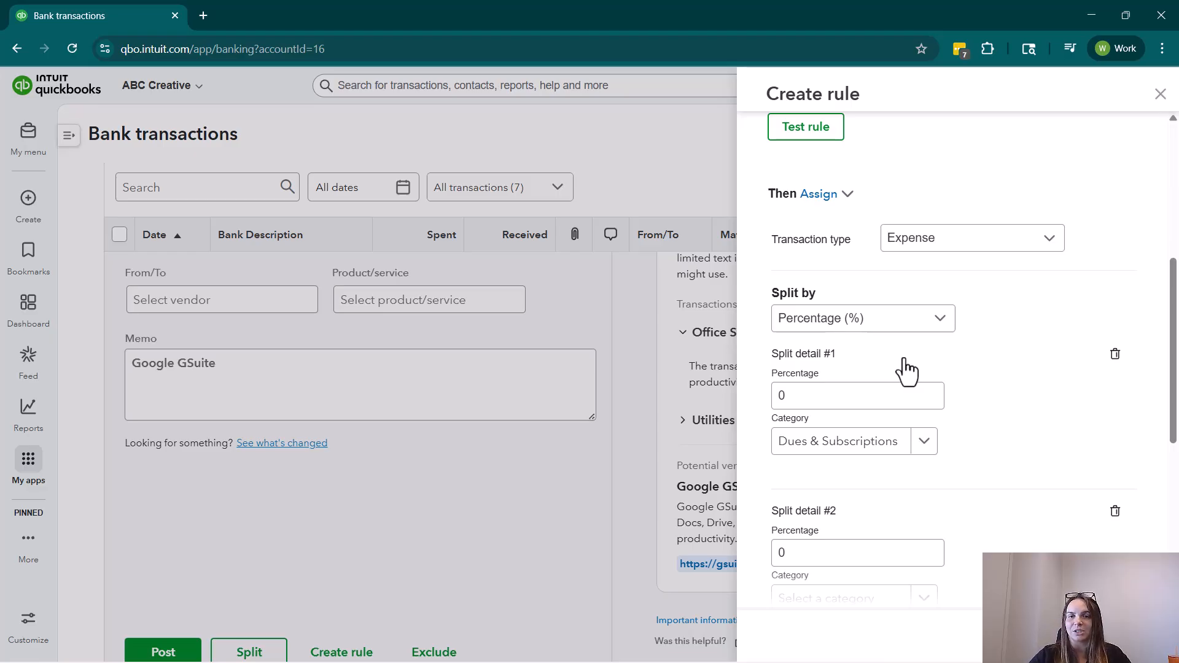
pyautogui.click(915, 325)
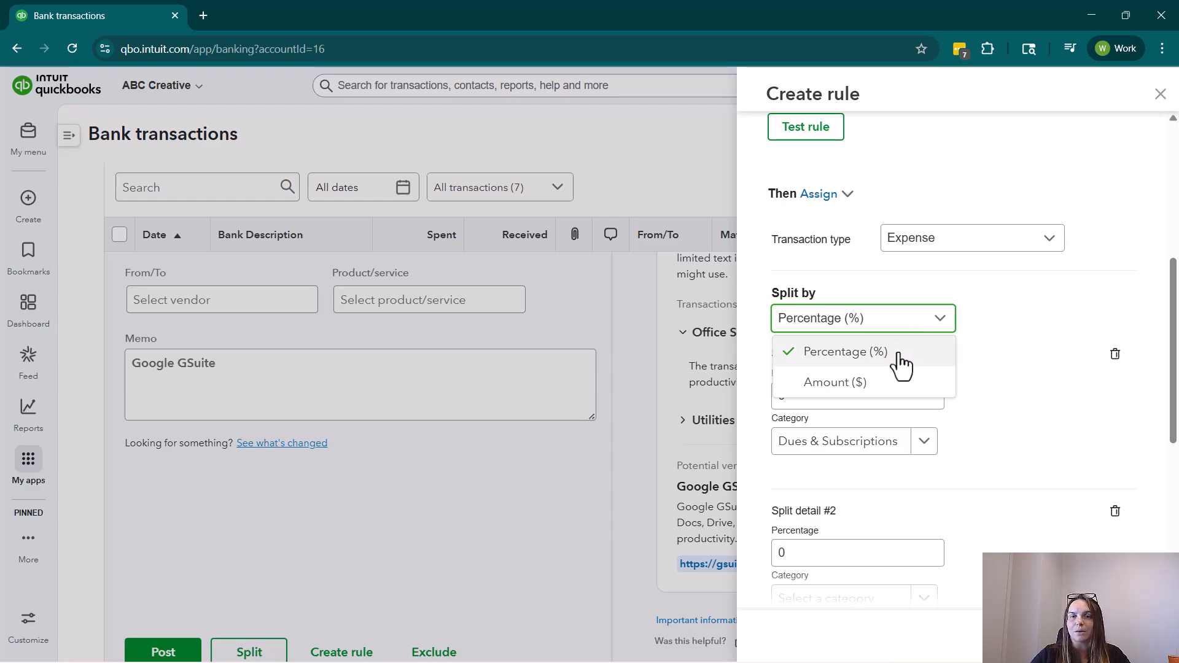
pyautogui.click(900, 356)
pyautogui.click(876, 392)
pyautogui.doubleClick(779, 393)
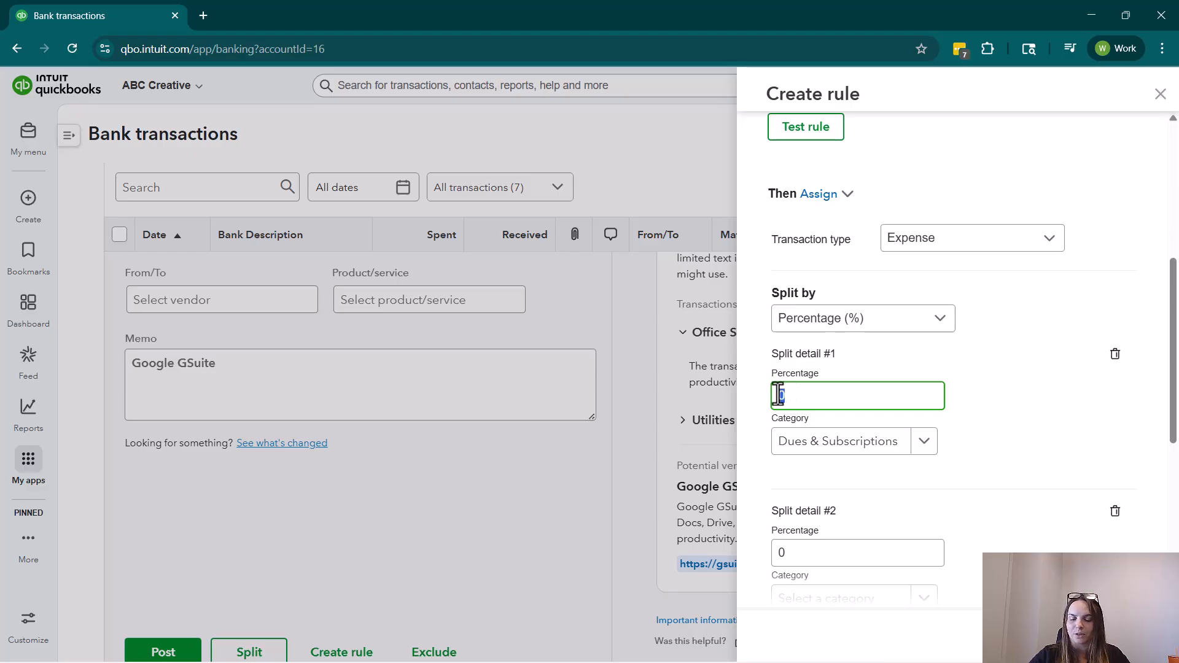
pyautogui.write('25')
pyautogui.click(1000, 400)
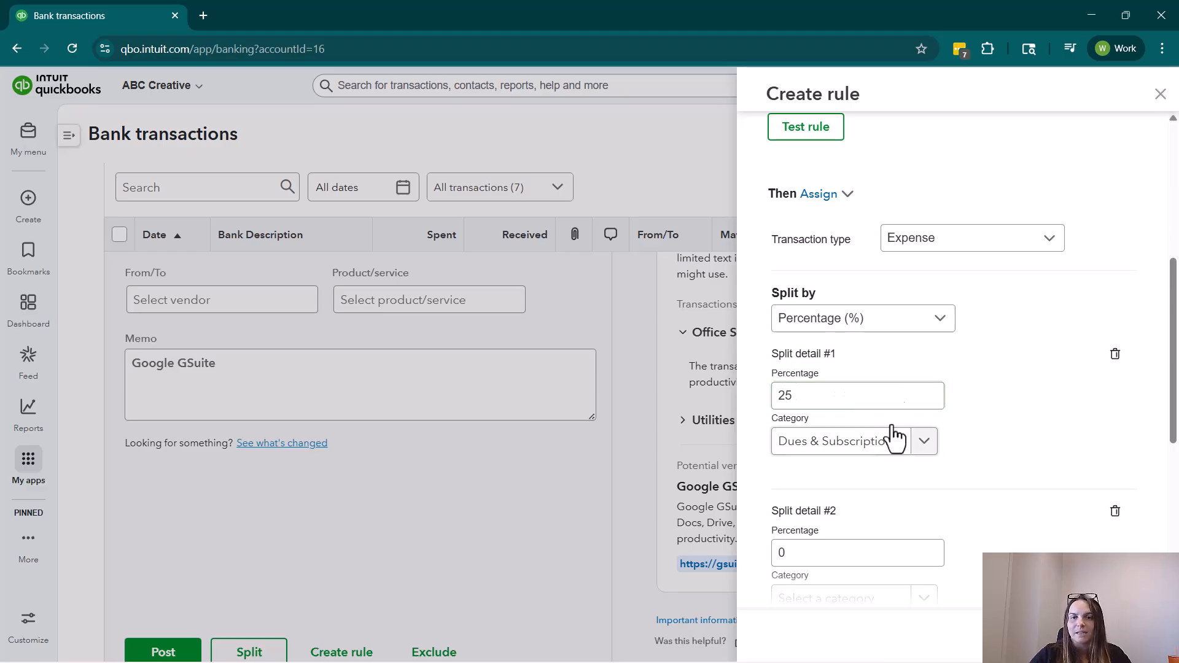
pyautogui.click(854, 443)
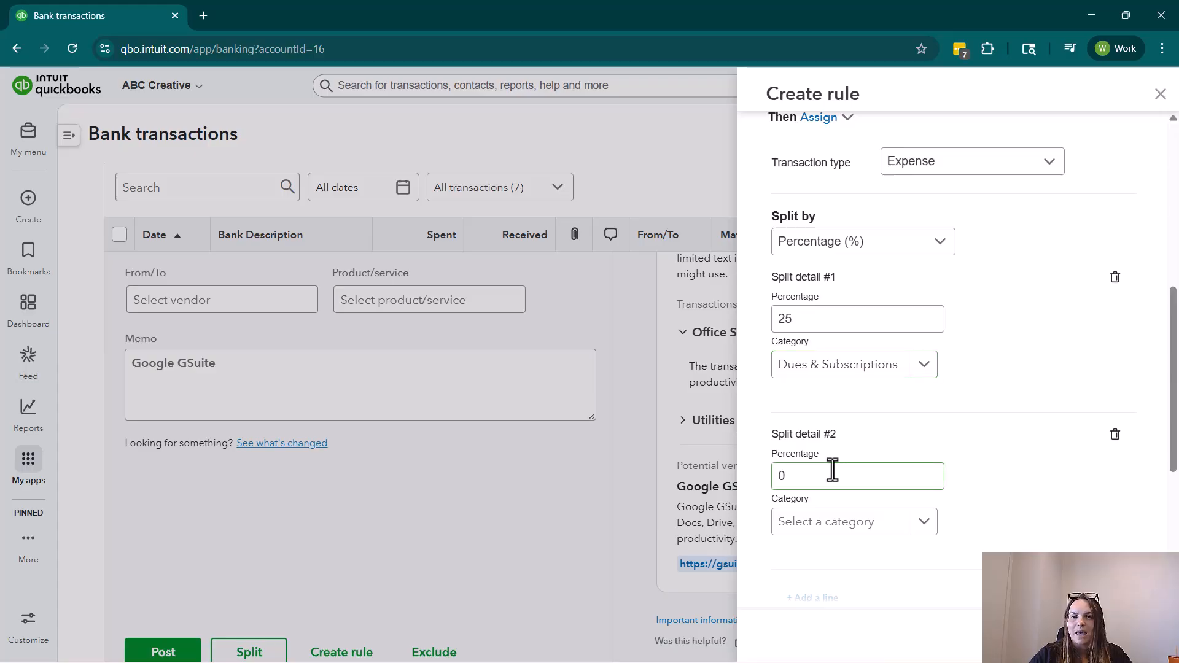
# Set the second split line to 50% with the Shipping category.
pyautogui.scroll(-2, 833, 468)
pyautogui.click(842, 407)
pyautogui.write('75')
pyautogui.click(817, 446)
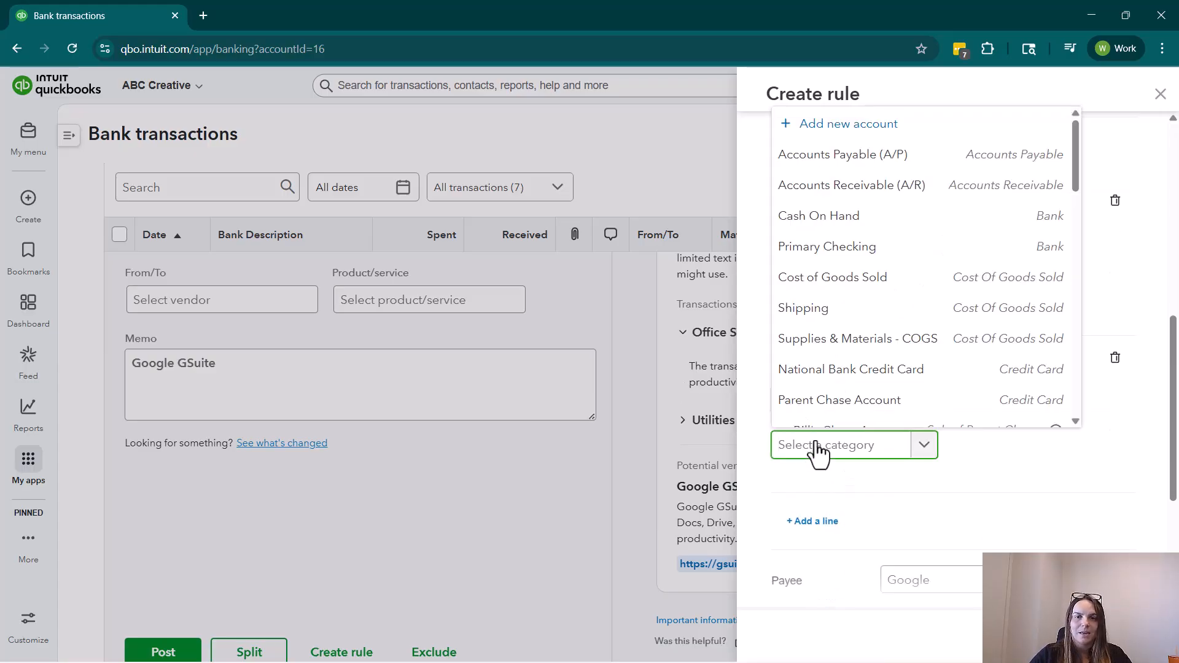
pyautogui.click(836, 314)
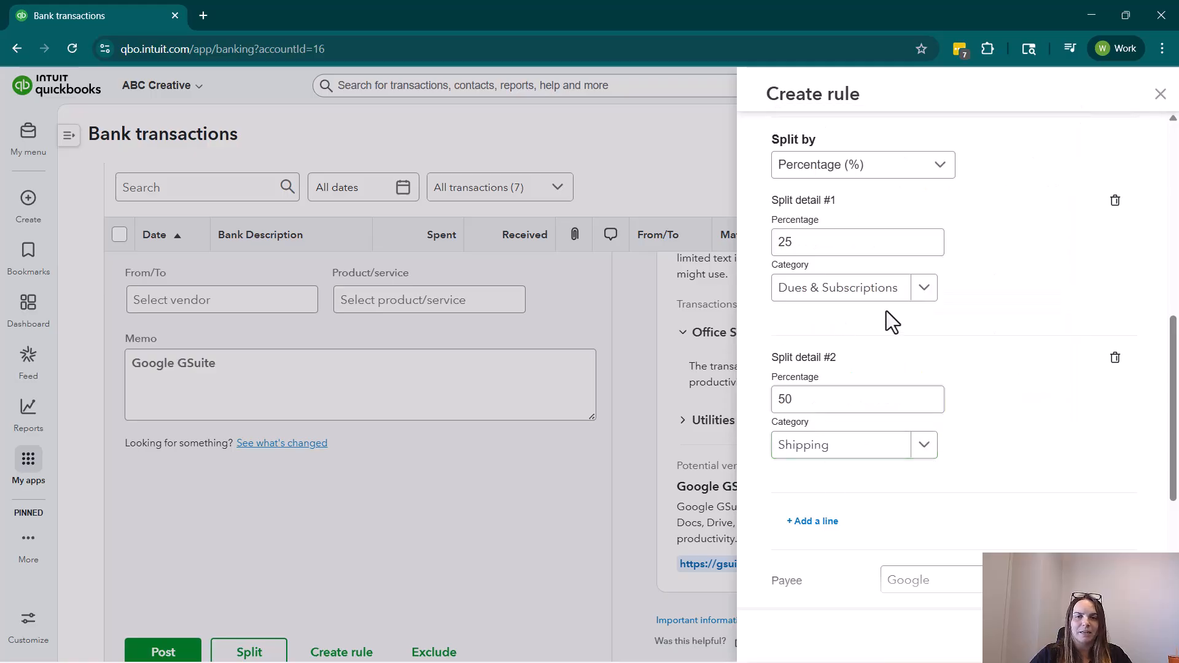
# Add a third split line of 25% with the Contract Labor category.
pyautogui.scroll(-2, 956, 525)
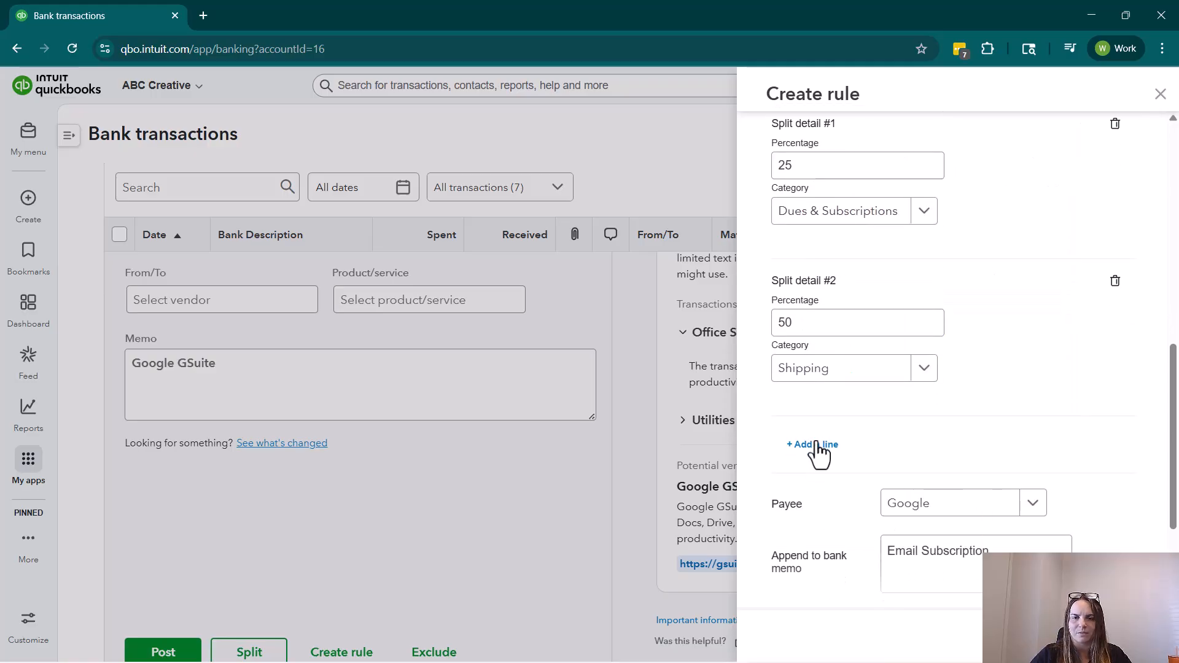
pyautogui.click(819, 452)
pyautogui.click(898, 478)
pyautogui.moveTo(898, 478); pyautogui.dragTo(745, 490)
pyautogui.scroll(-1, 915, 438)
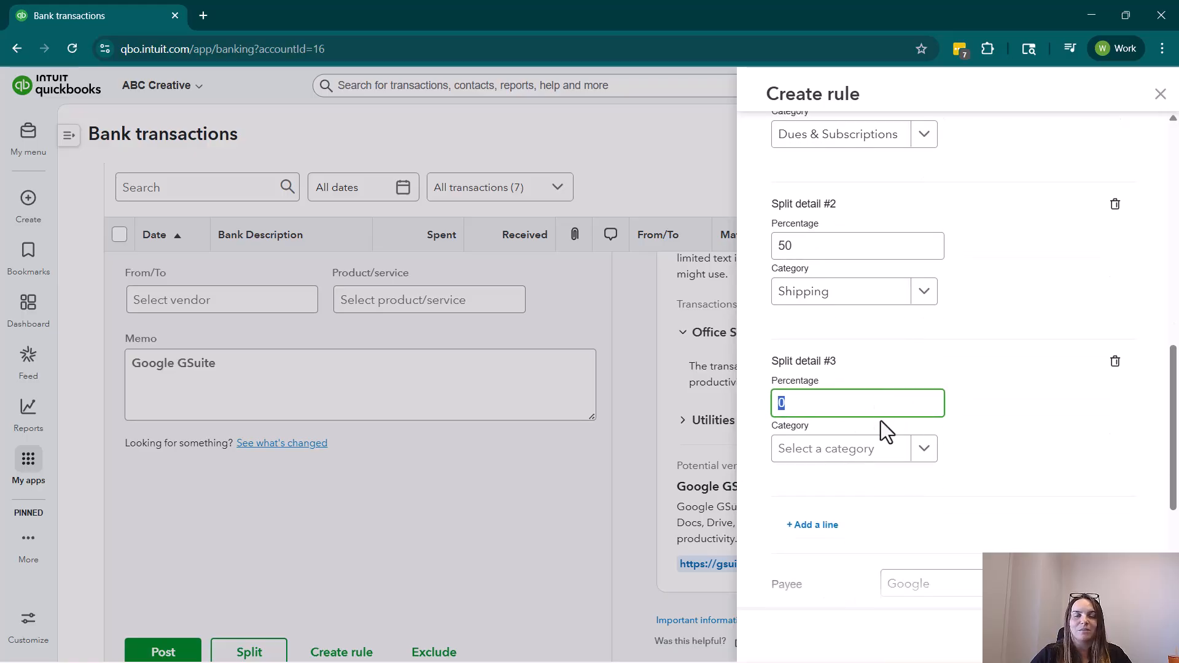
pyautogui.write('25')
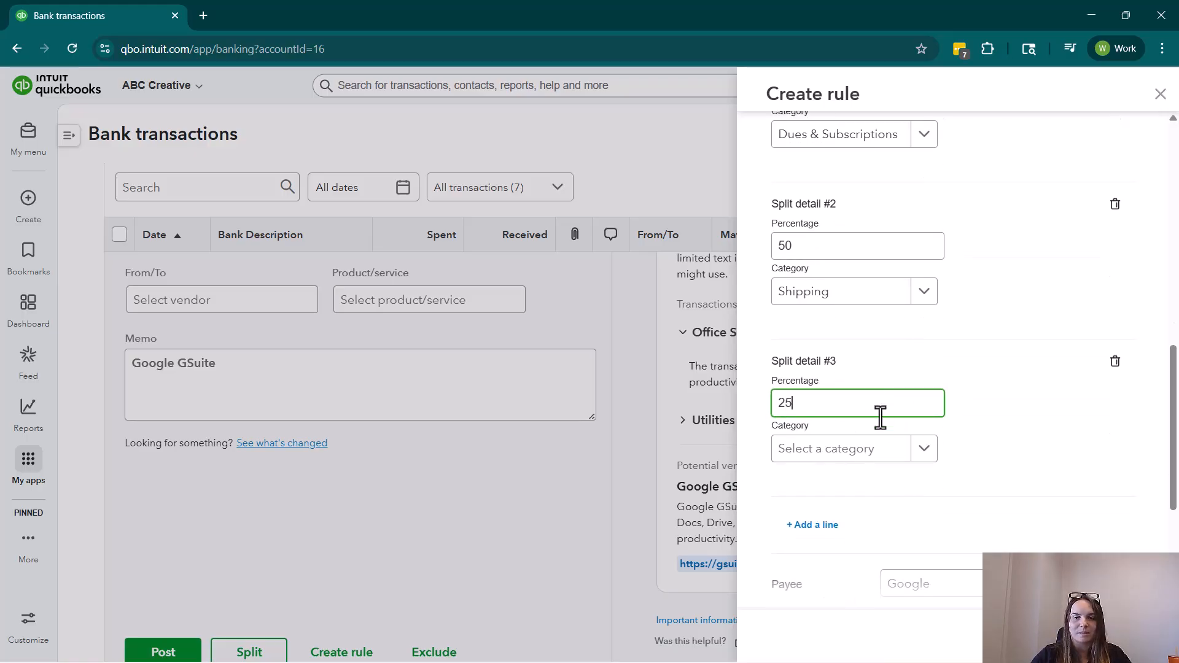
pyautogui.click(875, 451)
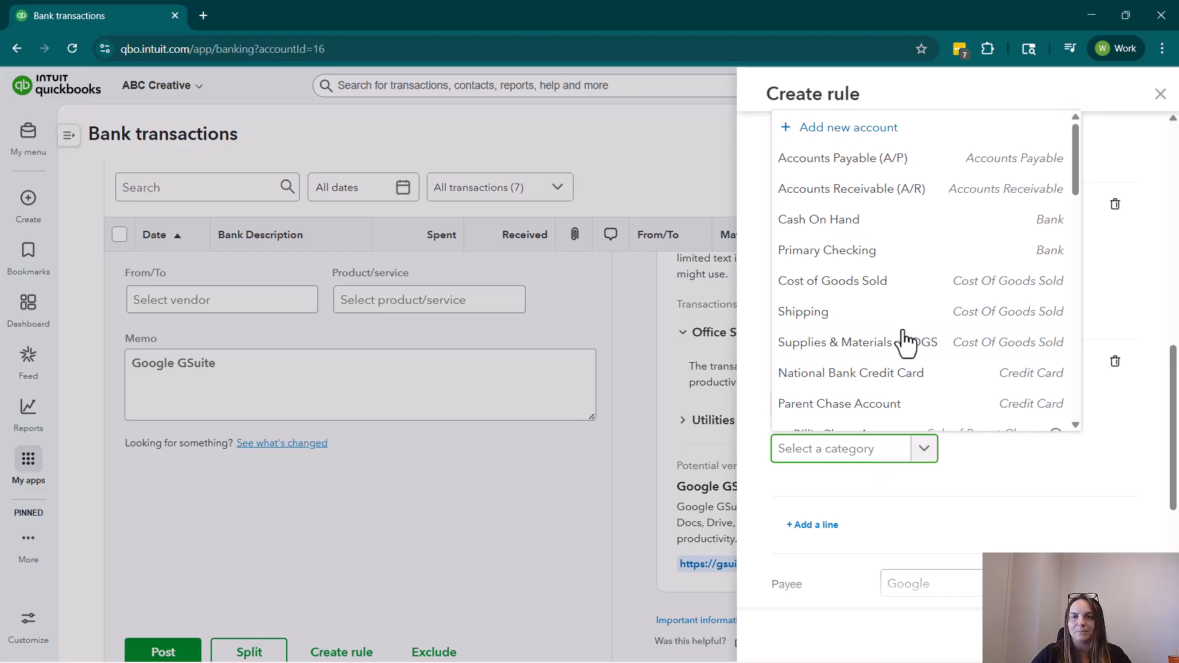
pyautogui.scroll(-1, 907, 307)
pyautogui.scroll(-3, 910, 332)
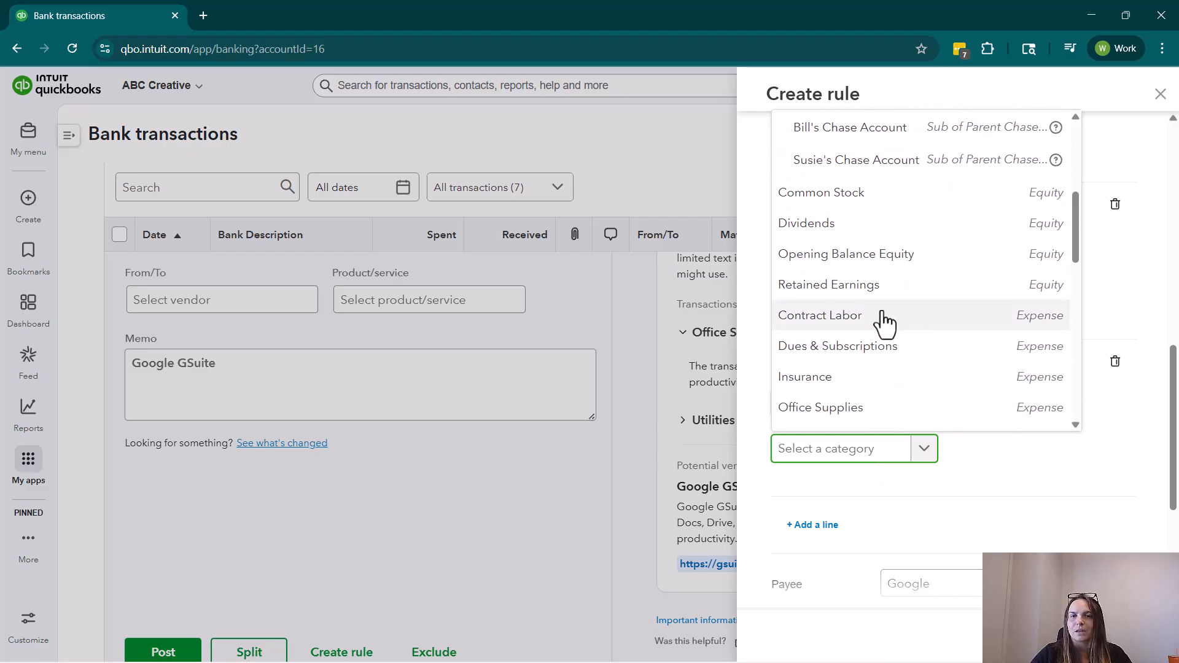
pyautogui.click(884, 321)
pyautogui.scroll(4, 994, 384)
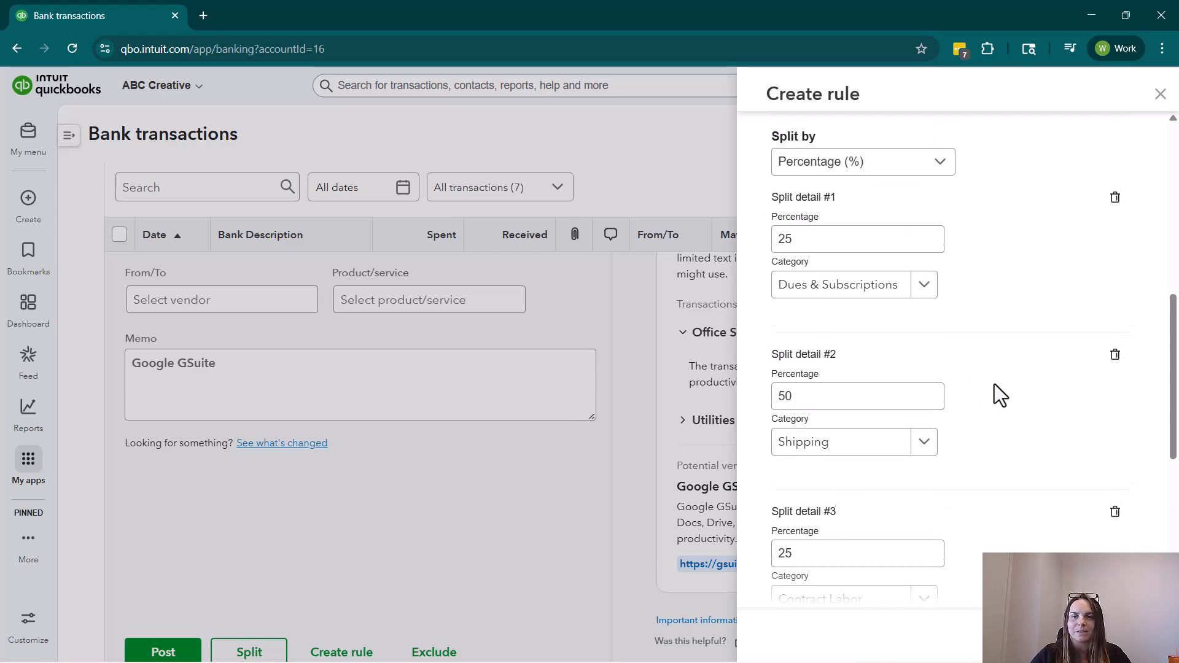
# Delete the third and second split lines to return the rule to a single category.
pyautogui.scroll(-4, 856, 438)
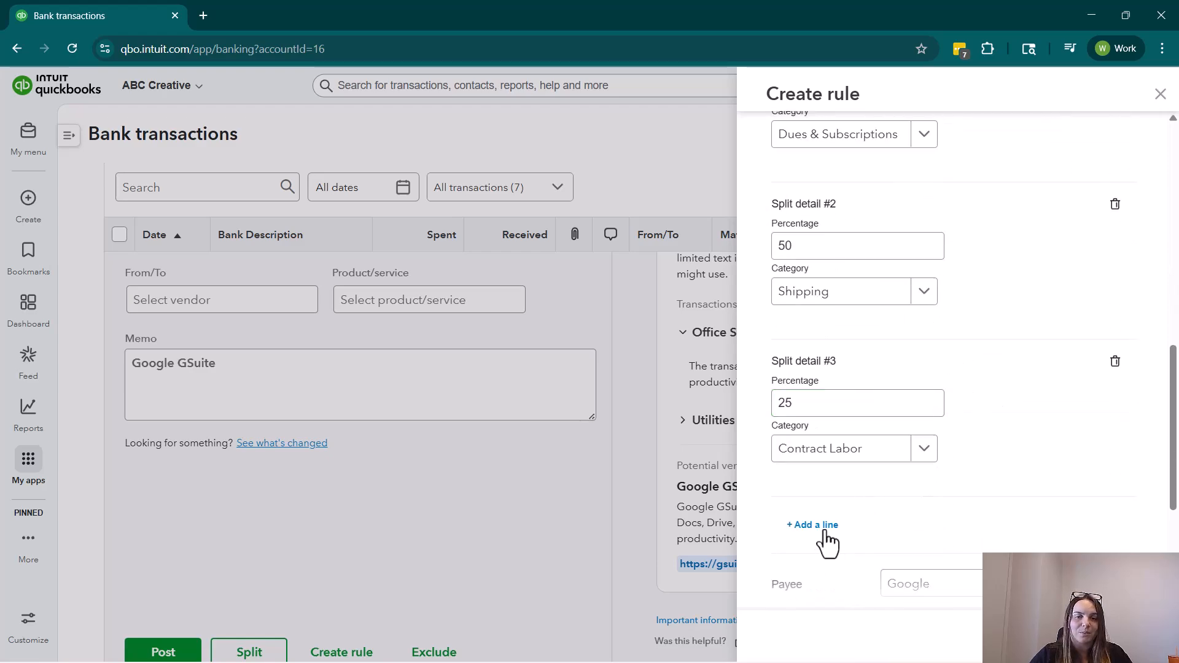
pyautogui.click(1117, 364)
pyautogui.click(1115, 204)
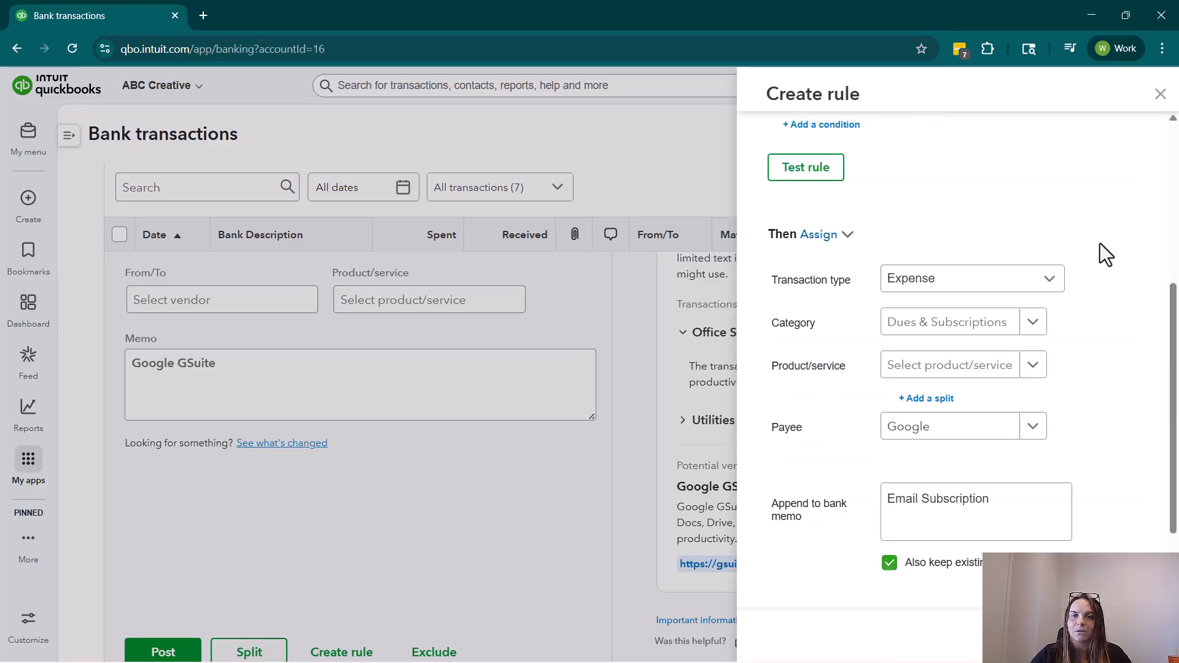
pyautogui.scroll(1, 1044, 332)
pyautogui.scroll(-1, 983, 424)
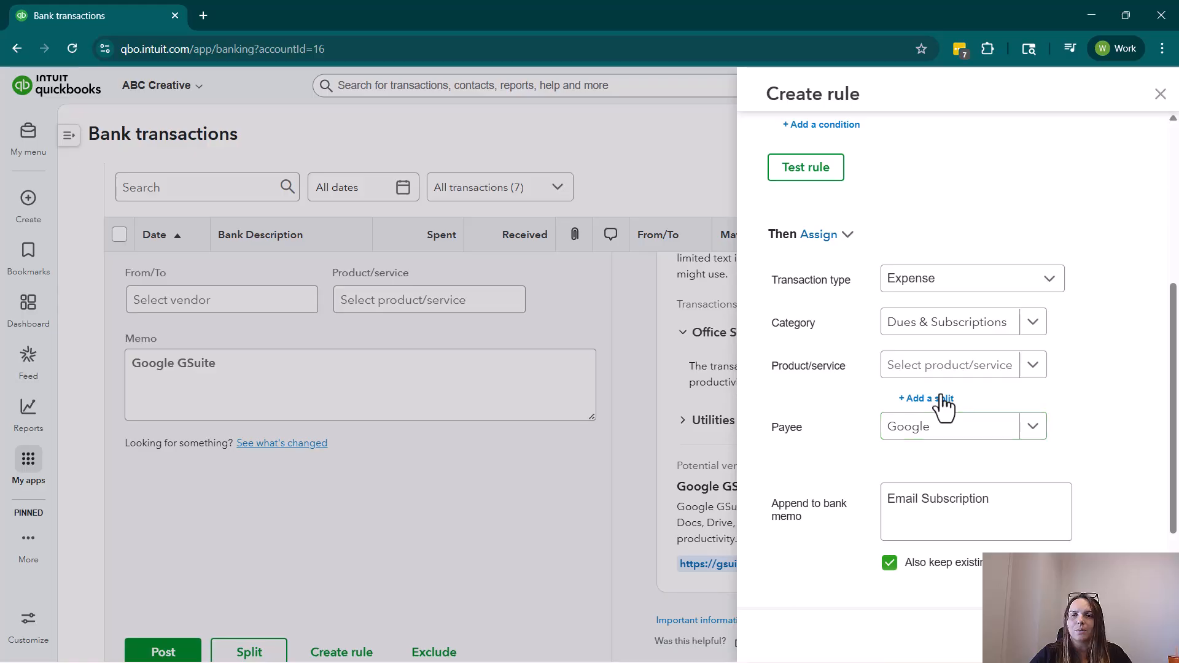
# Add a split to the rule by dollar amount and set the first split line to 5.
pyautogui.click(927, 399)
pyautogui.click(884, 361)
pyautogui.click(848, 424)
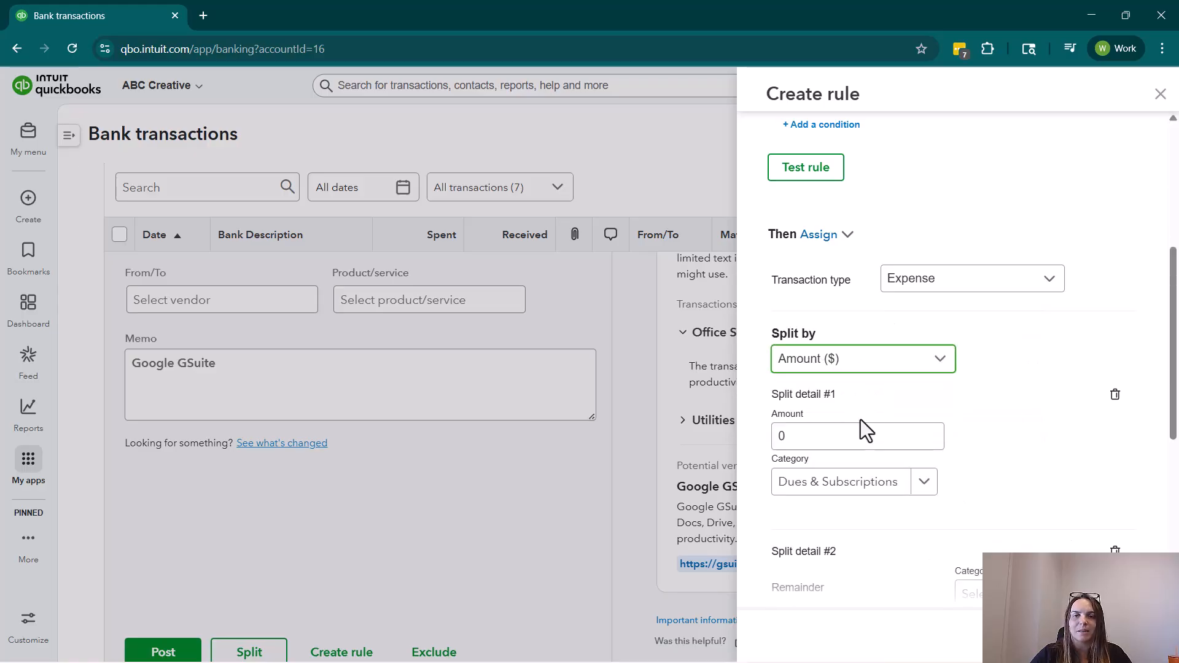
pyautogui.scroll(-2, 950, 384)
pyautogui.click(863, 279)
pyautogui.write('5')
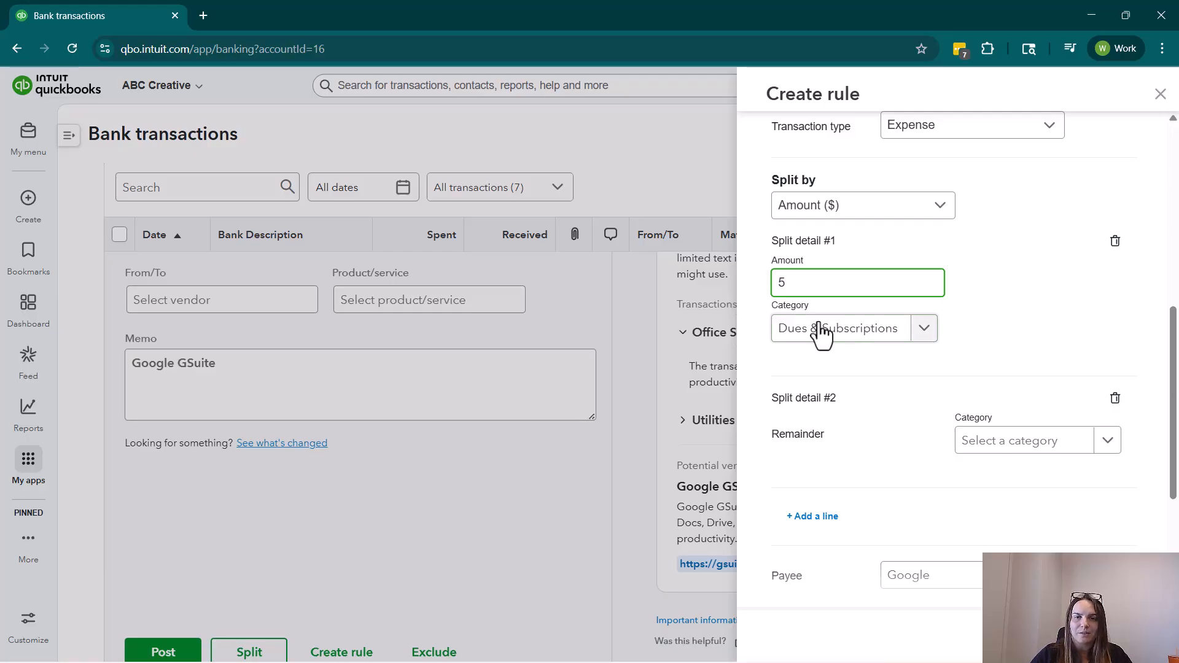
# Add another split line, then set the second line's amount to 5 and its category to Shipping.
pyautogui.click(864, 417)
pyautogui.click(810, 517)
pyautogui.click(854, 430)
pyautogui.press('BackSpace')
pyautogui.write('5')
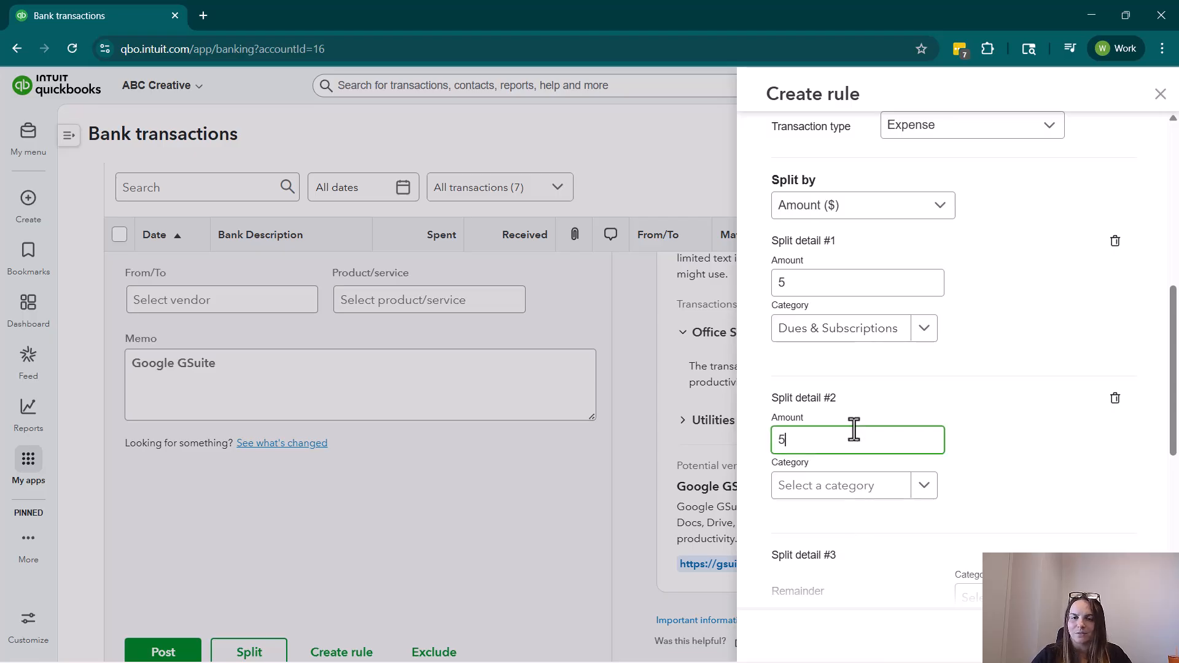
pyautogui.click(870, 486)
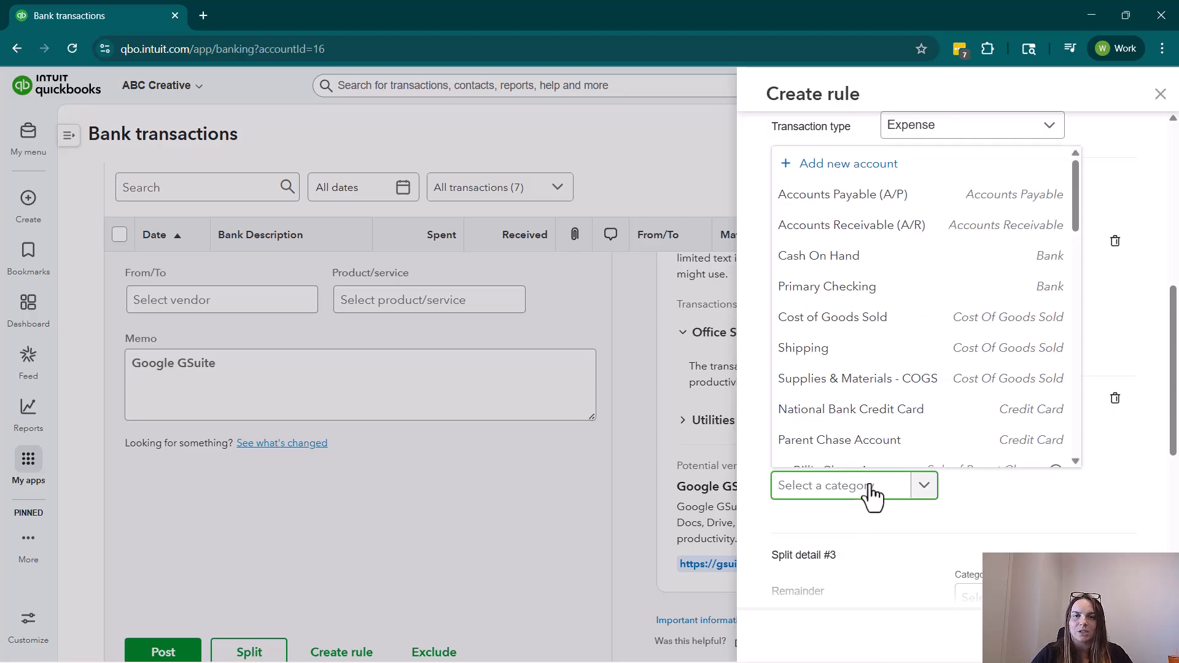
pyautogui.click(842, 355)
# Assign the remainder on the third split line to the Insurance category.
pyautogui.scroll(-1, 1010, 438)
pyautogui.click(1047, 520)
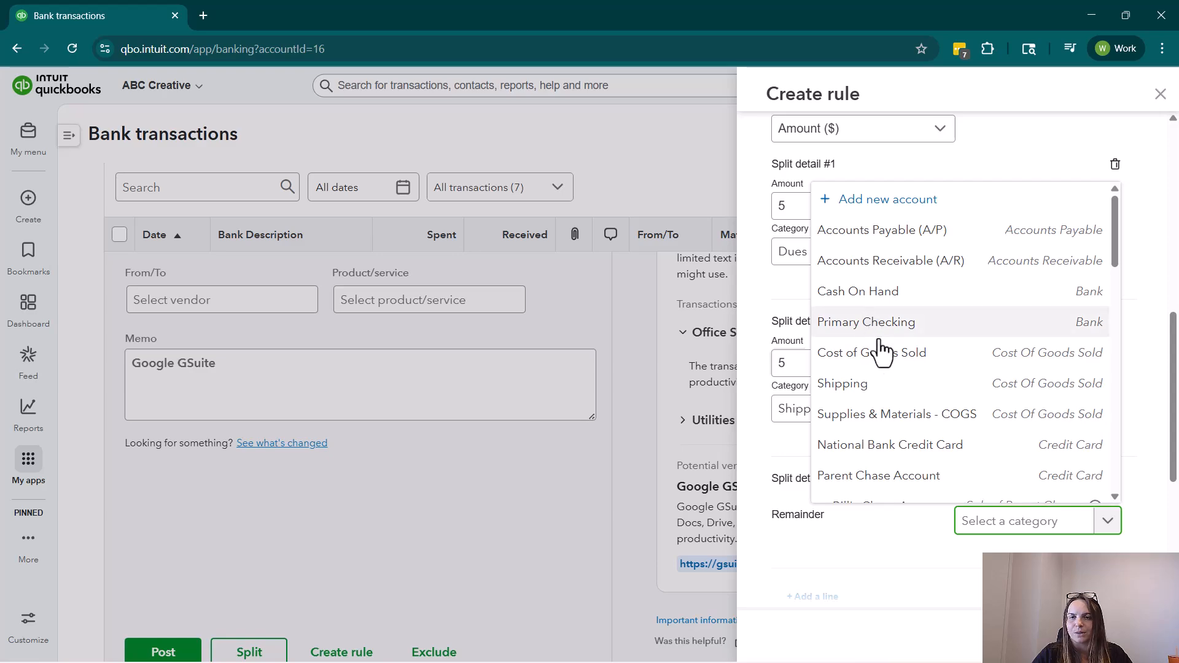
pyautogui.scroll(-5, 952, 437)
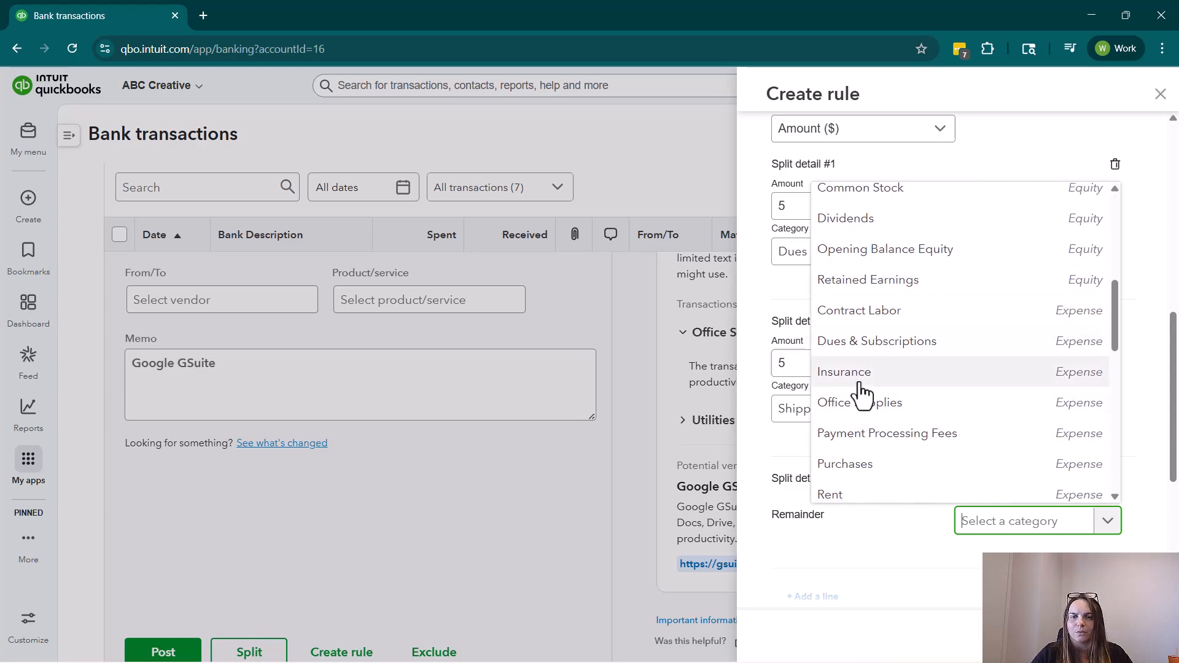
pyautogui.click(862, 373)
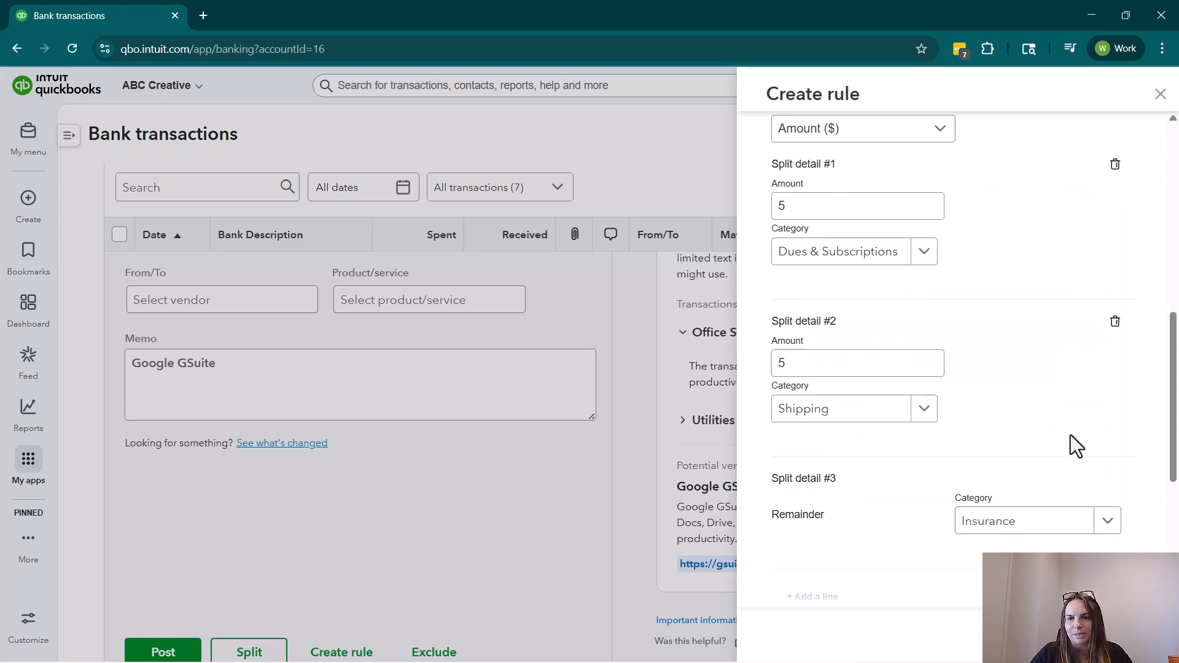
# Review the split lines and delete the extra ones to return the rule to a single category.
pyautogui.scroll(1, 974, 359)
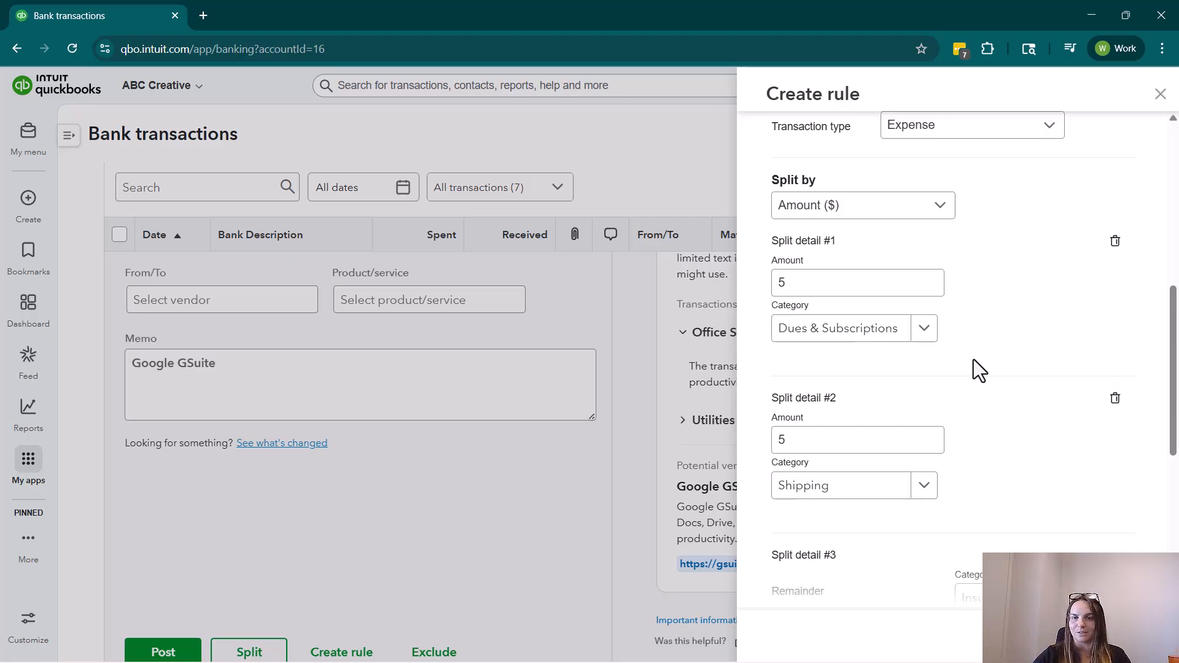
pyautogui.scroll(-2, 1008, 360)
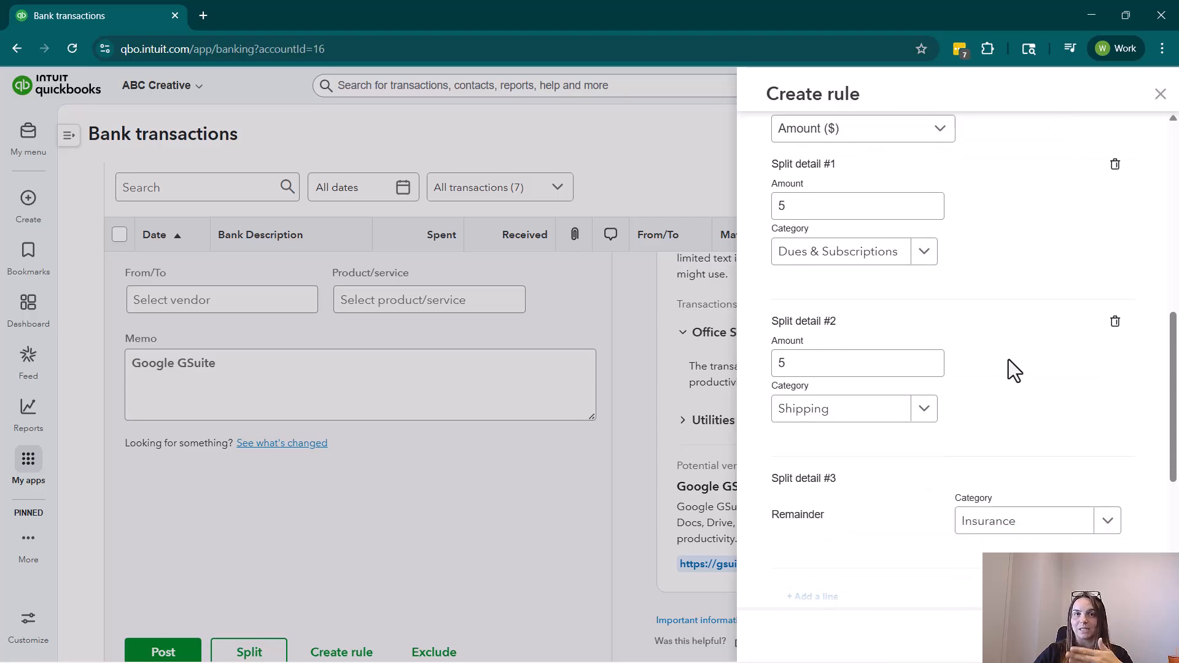
pyautogui.scroll(-3, 1025, 384)
pyautogui.scroll(1, 1099, 270)
pyautogui.click(1115, 246)
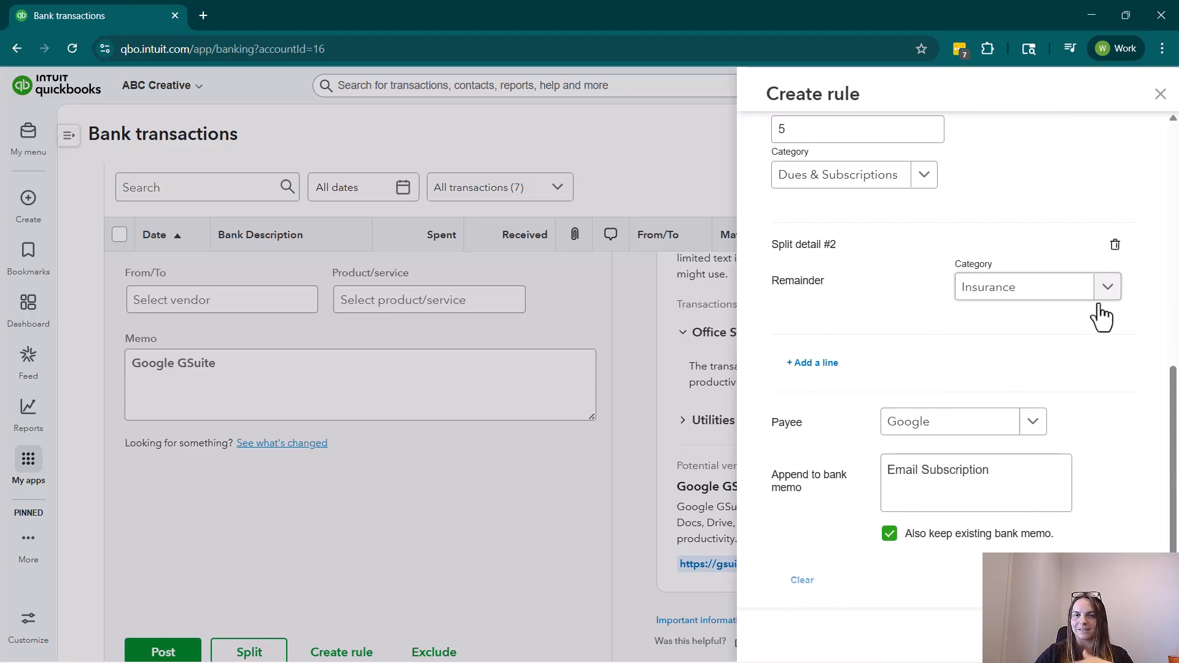
pyautogui.click(1114, 249)
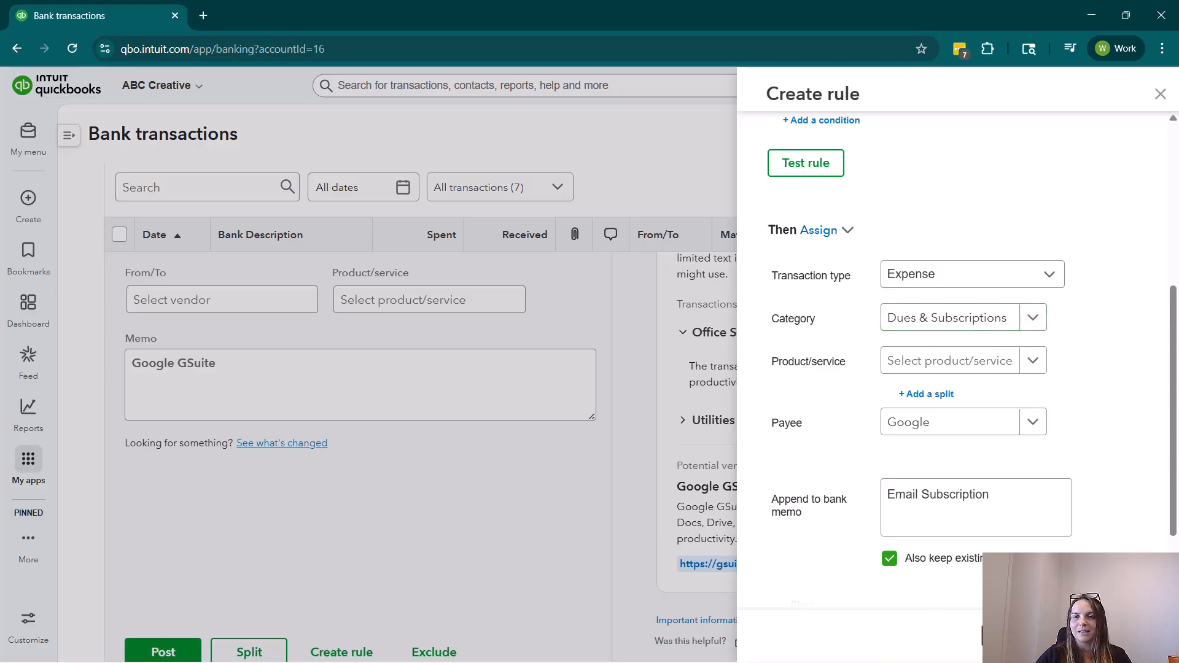
# Save the rule, collapse the Google transaction's details and post that transaction from the pending list.
pyautogui.click(1128, 636)
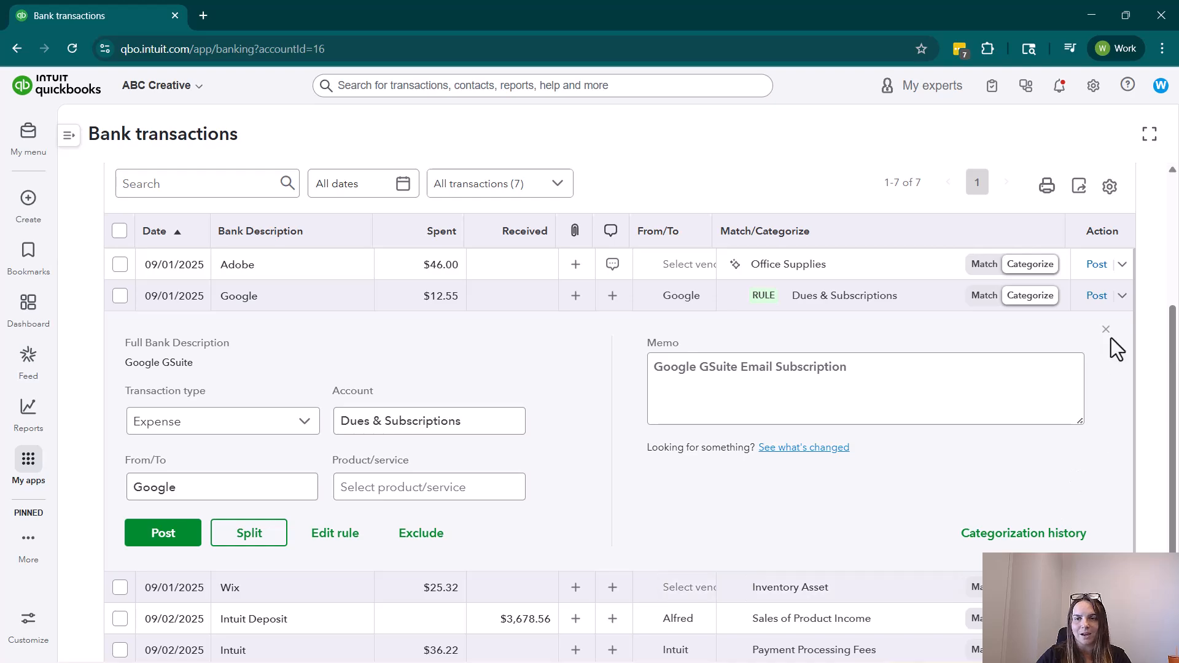
pyautogui.click(1106, 331)
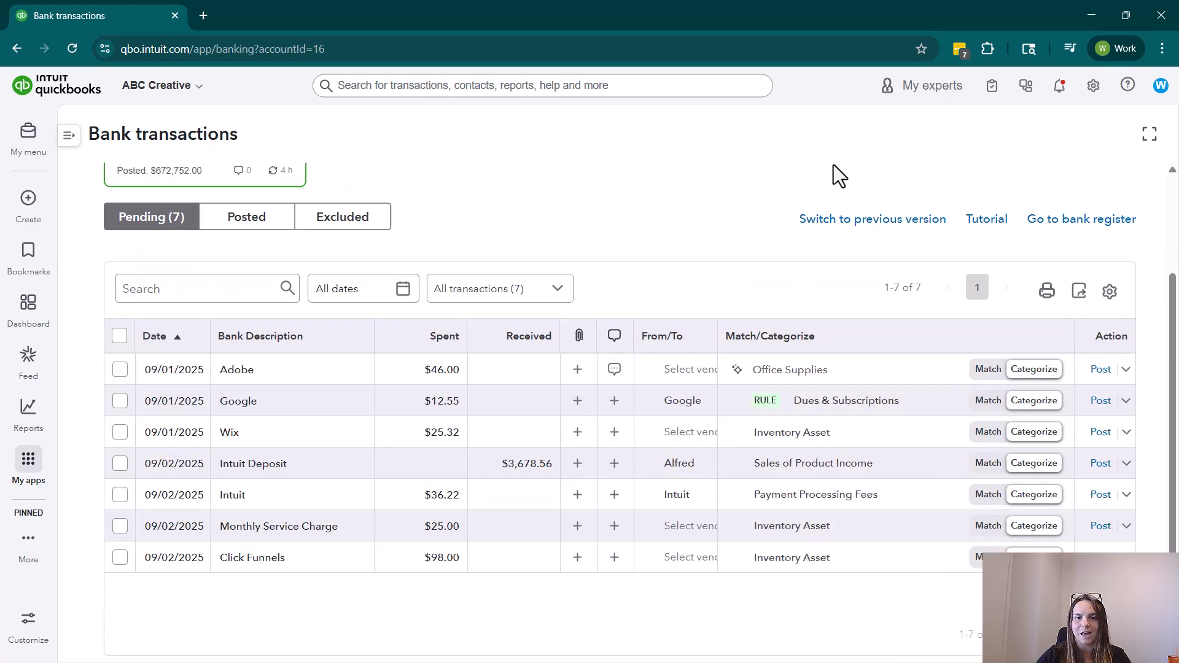
pyautogui.scroll(2, 580, 257)
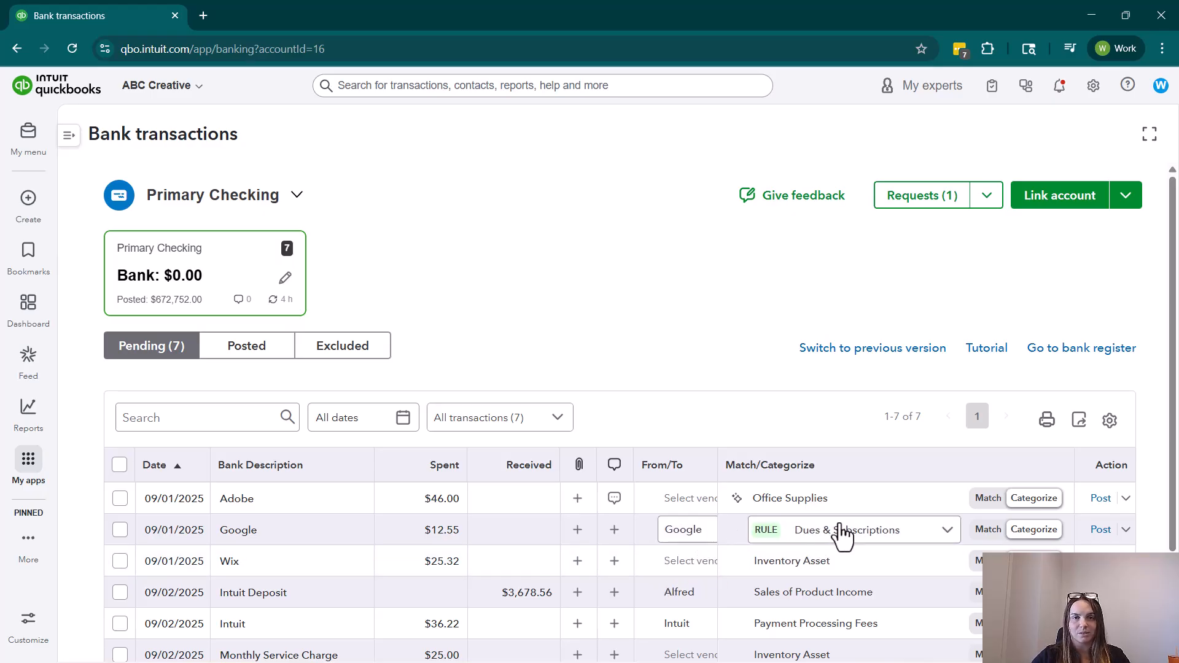
pyautogui.click(1100, 529)
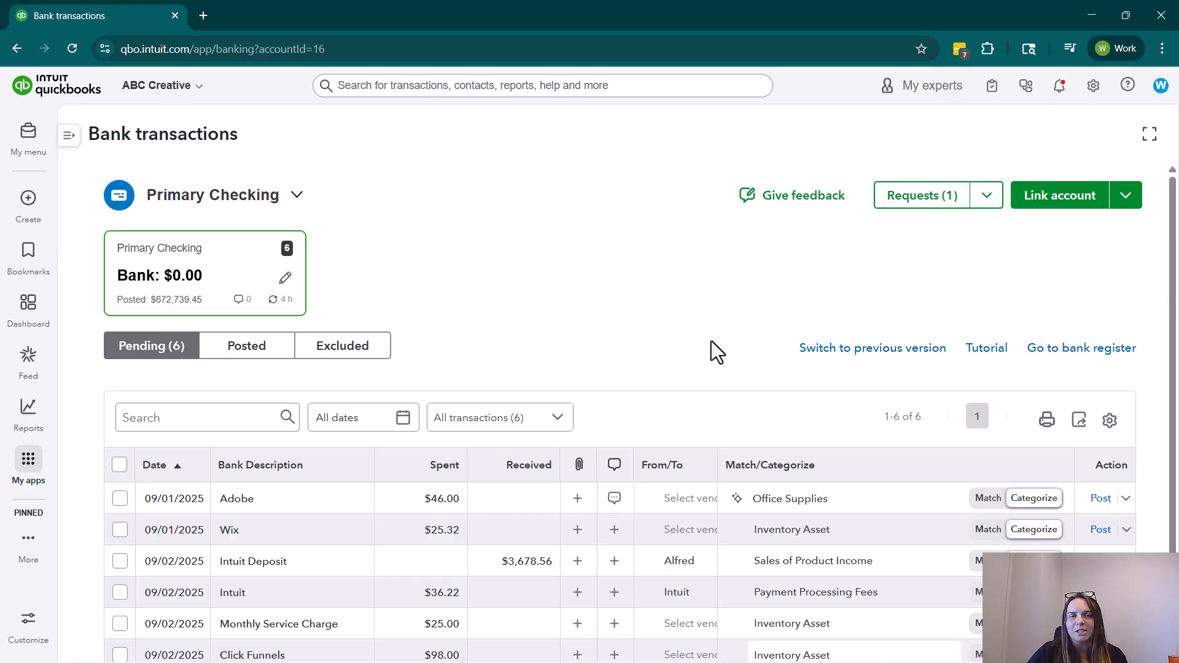
# Go to the accounting Rules page and show the additional actions available for the Google GSuite rule.
pyautogui.moveTo(31, 470)
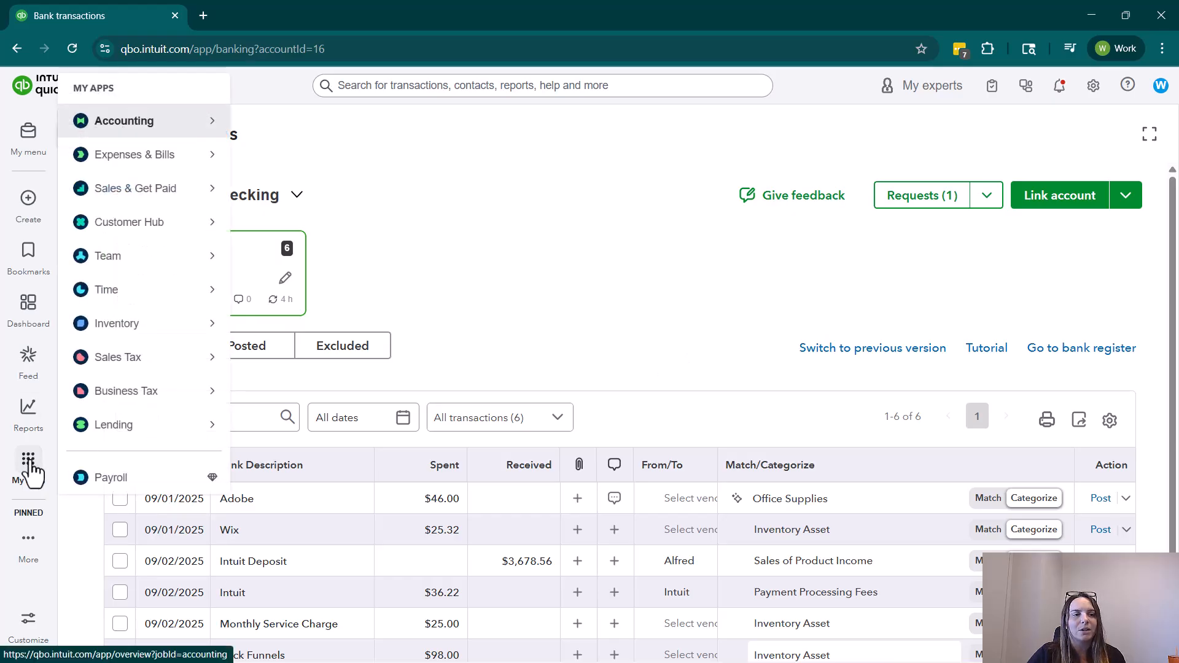
pyautogui.moveTo(209, 152)
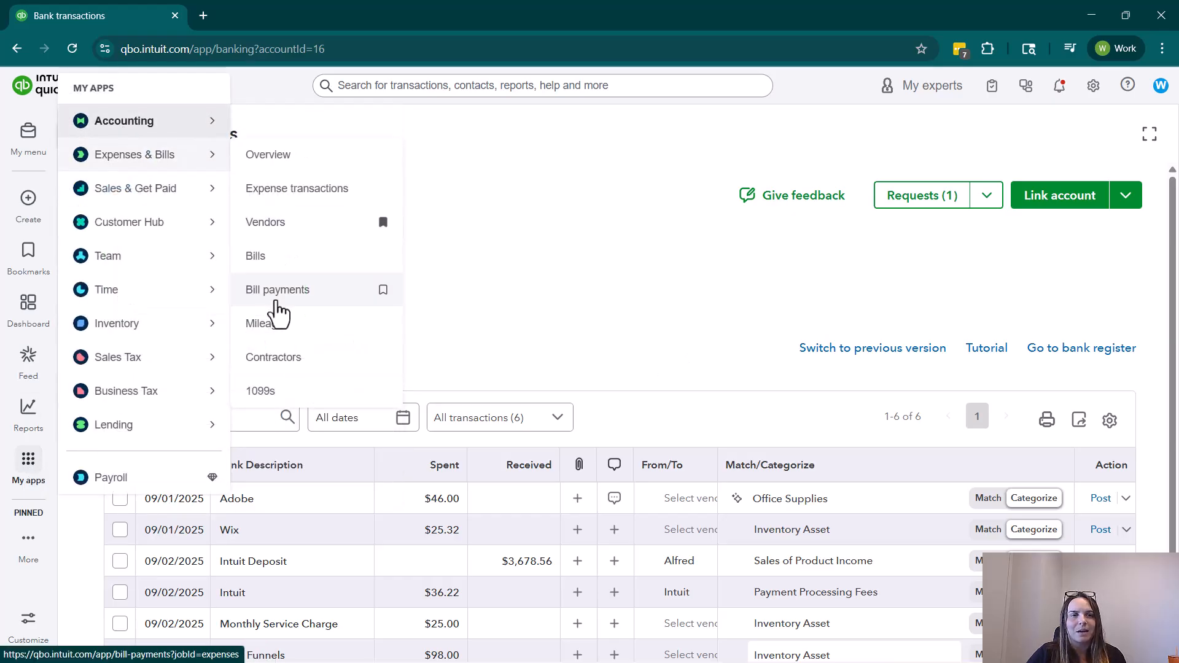
pyautogui.click(330, 322)
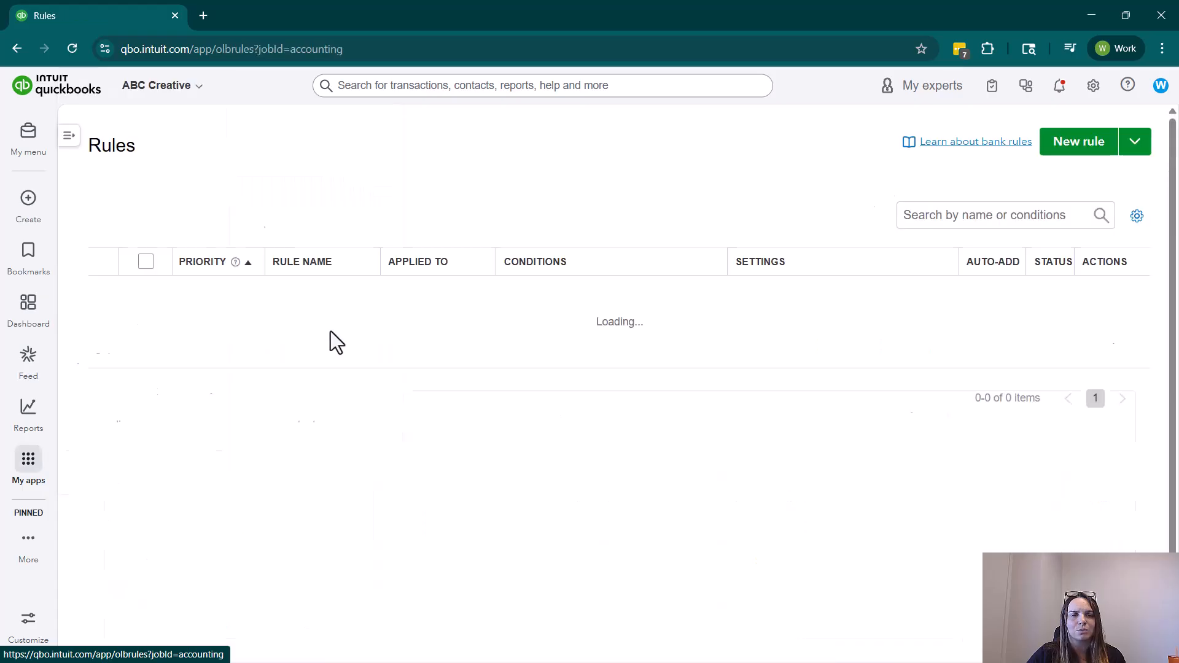
pyautogui.moveTo(351, 295)
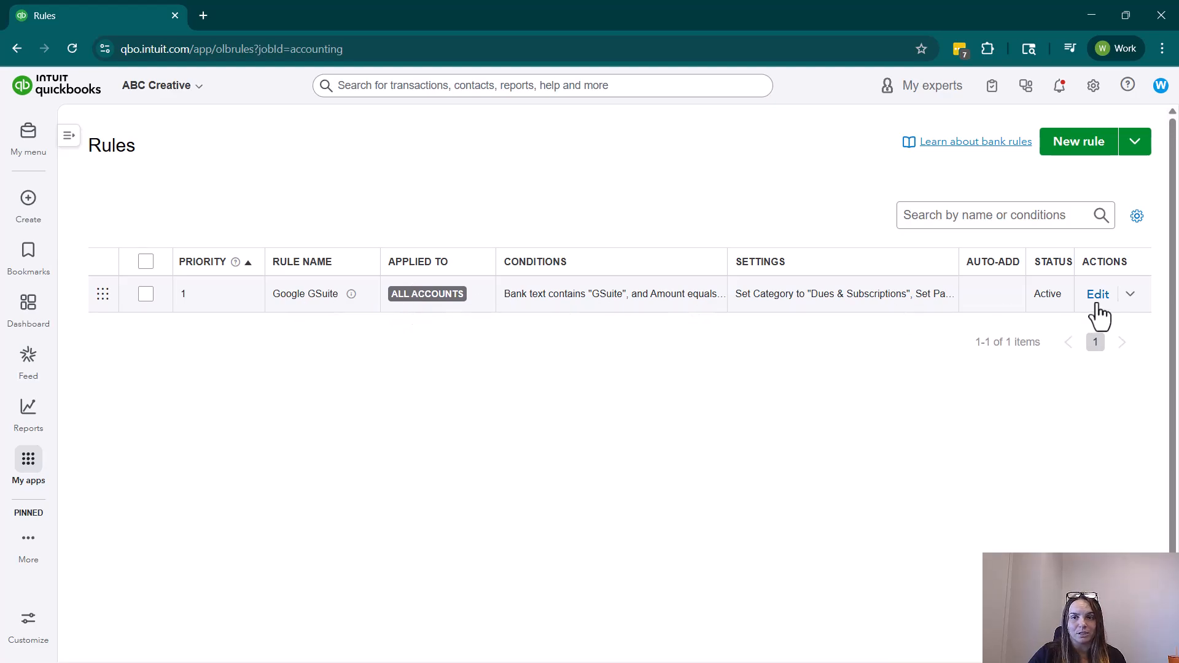
pyautogui.click(1130, 295)
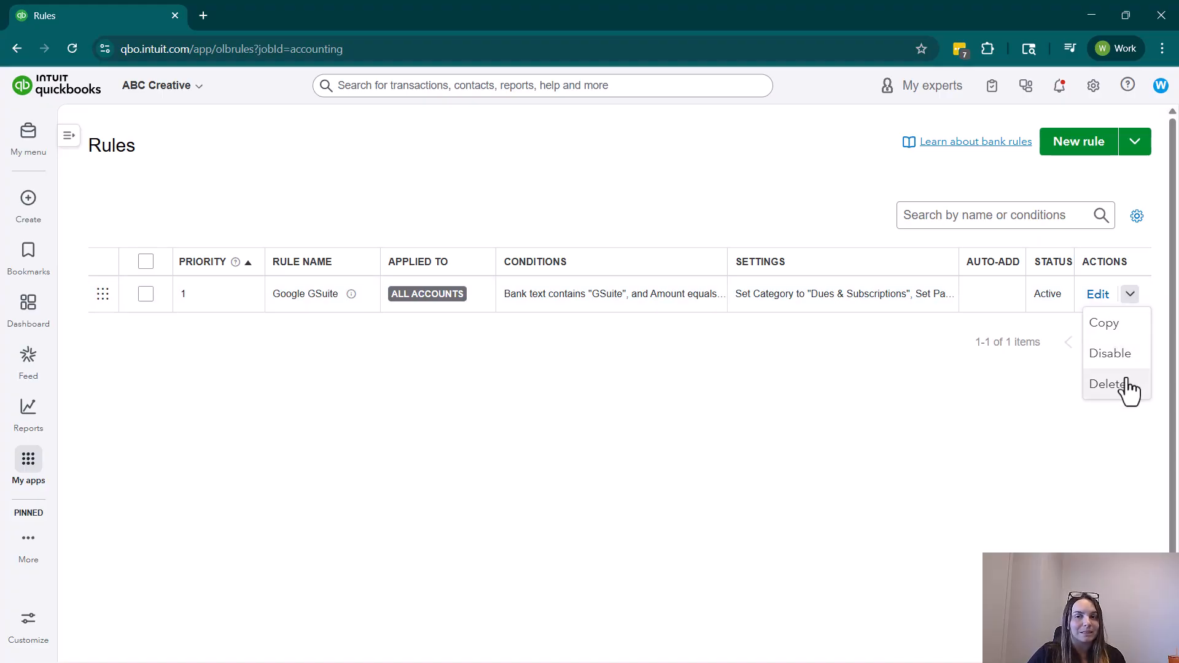
# Open the Google GSuite rule for editing, review its conditions and assigned settings, and close it without changes.
pyautogui.click(1098, 295)
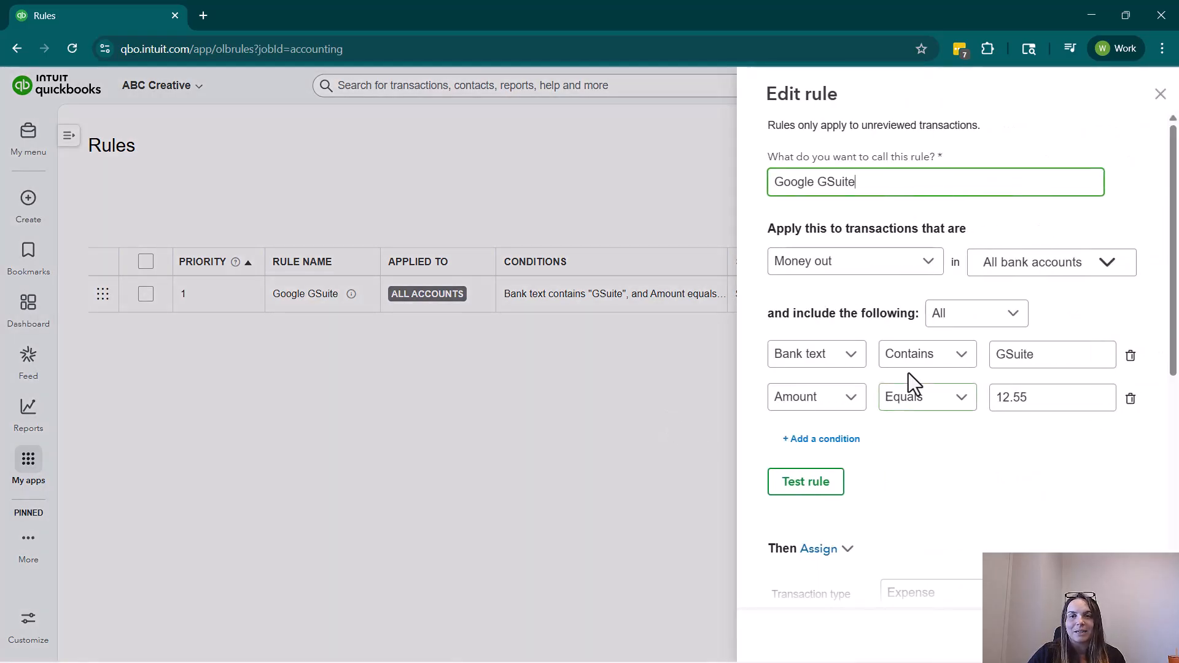
pyautogui.scroll(-6, 933, 405)
pyautogui.scroll(-1, 984, 424)
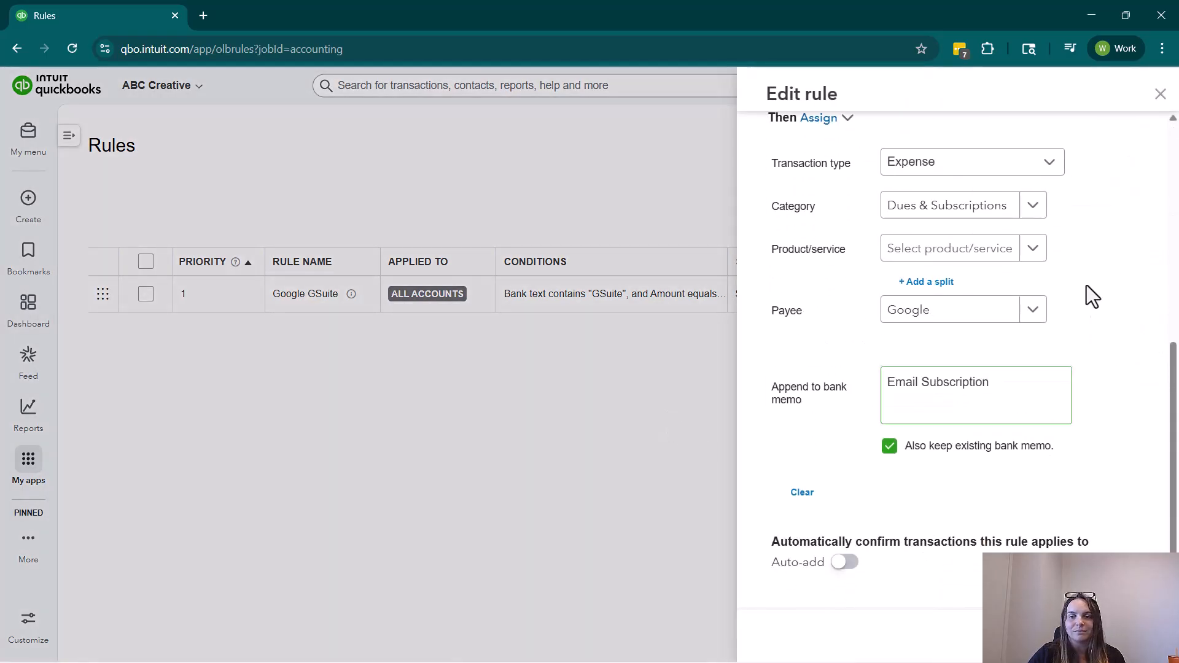
pyautogui.click(1160, 93)
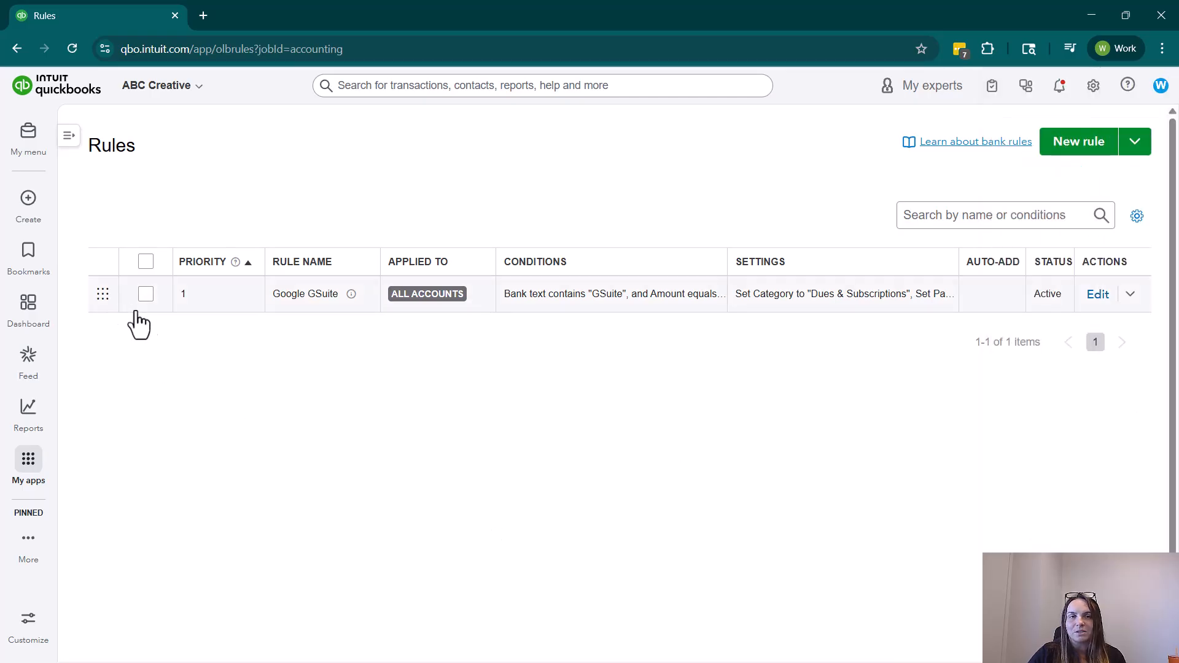